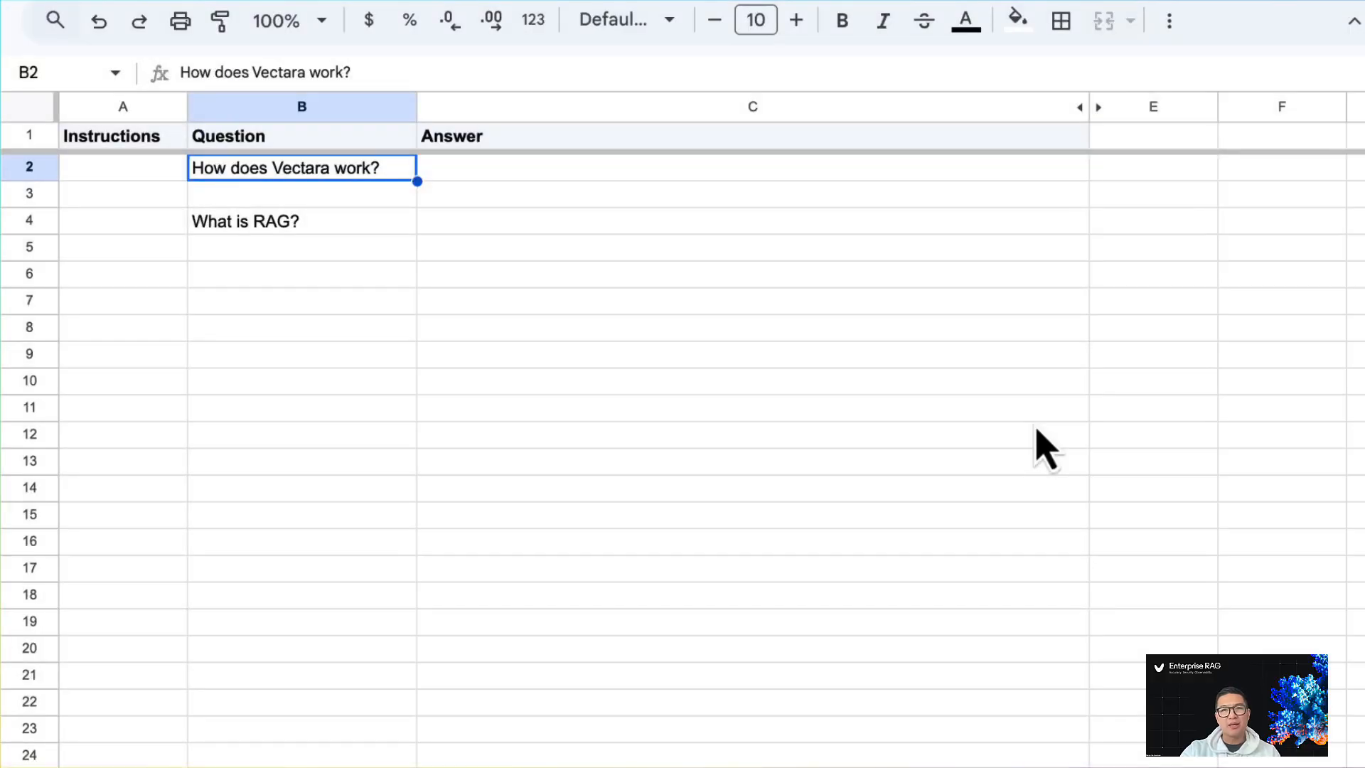
- Generate an Easy RFP answer for the question "How does Vectara work?" in row 2
click(559, 2)
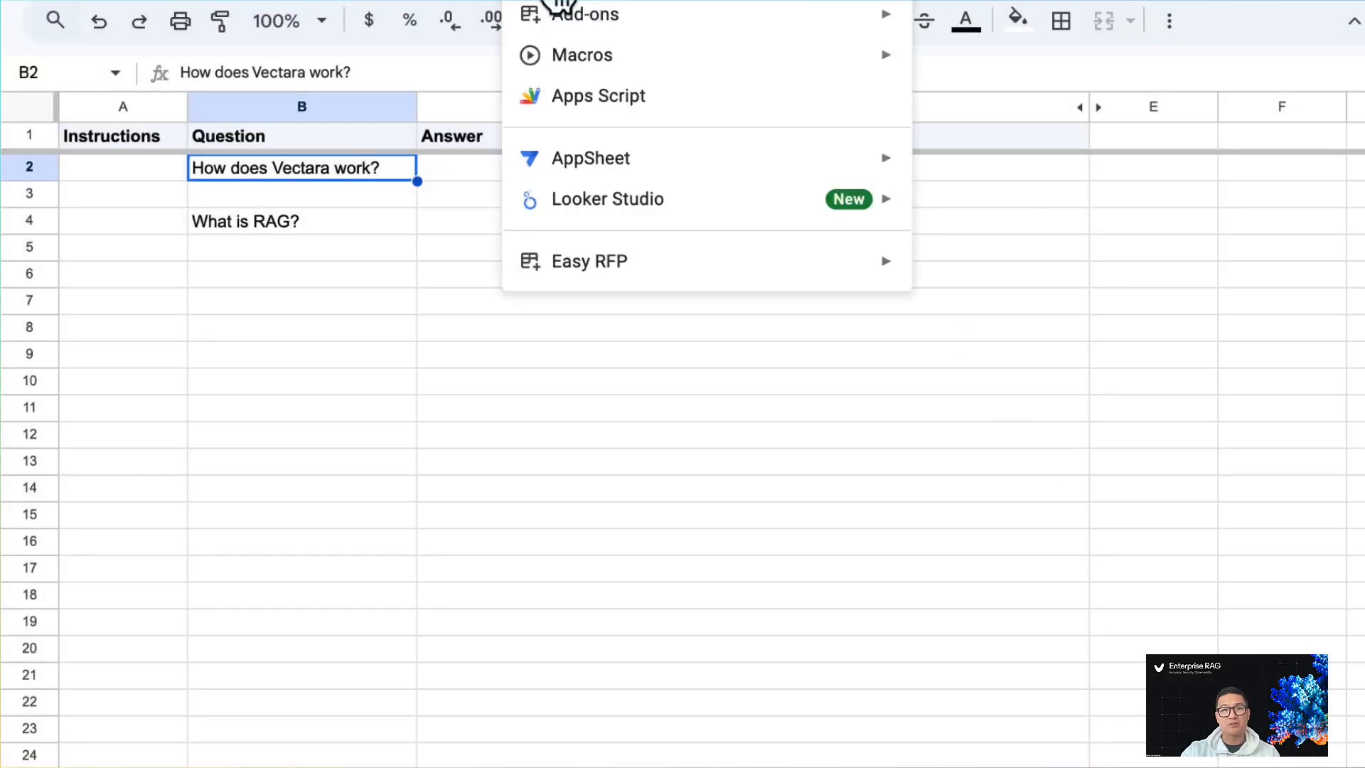
mouse_move(889, 276)
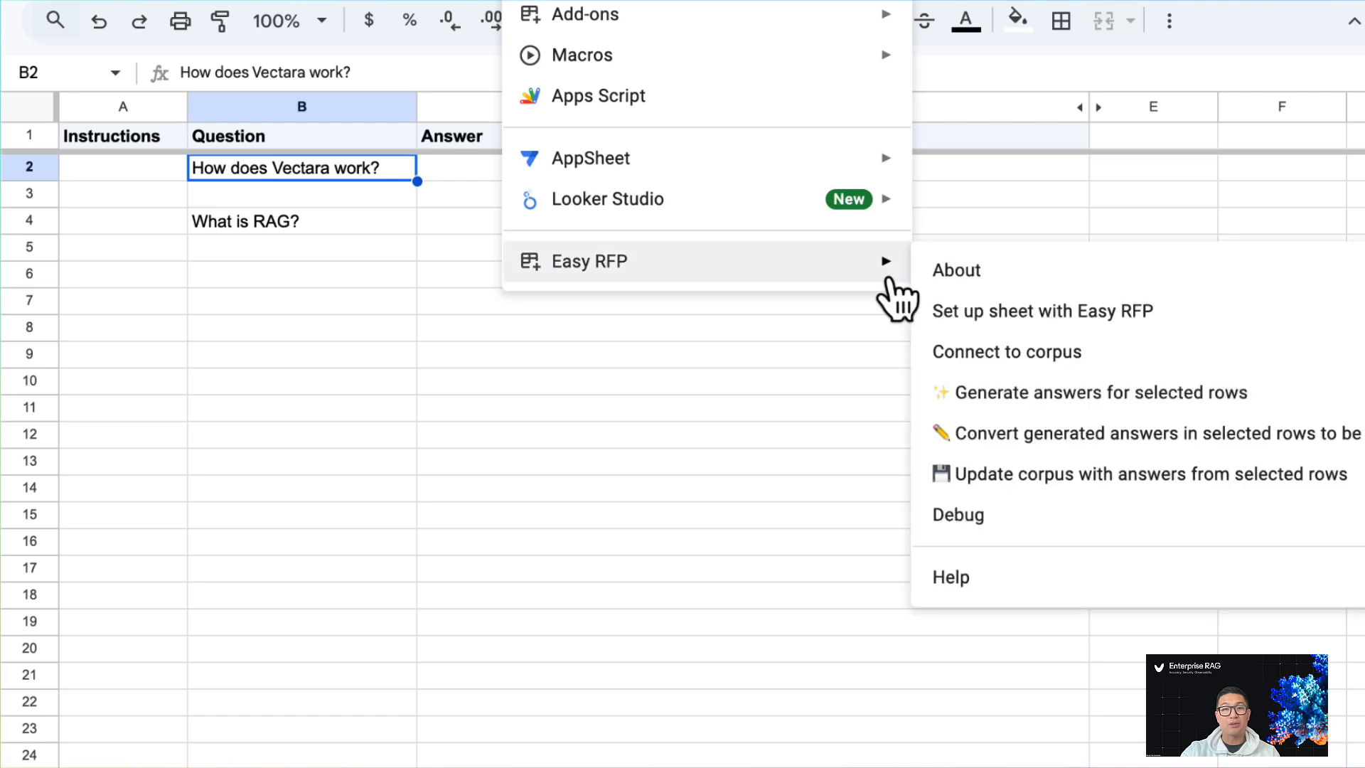
click(1038, 408)
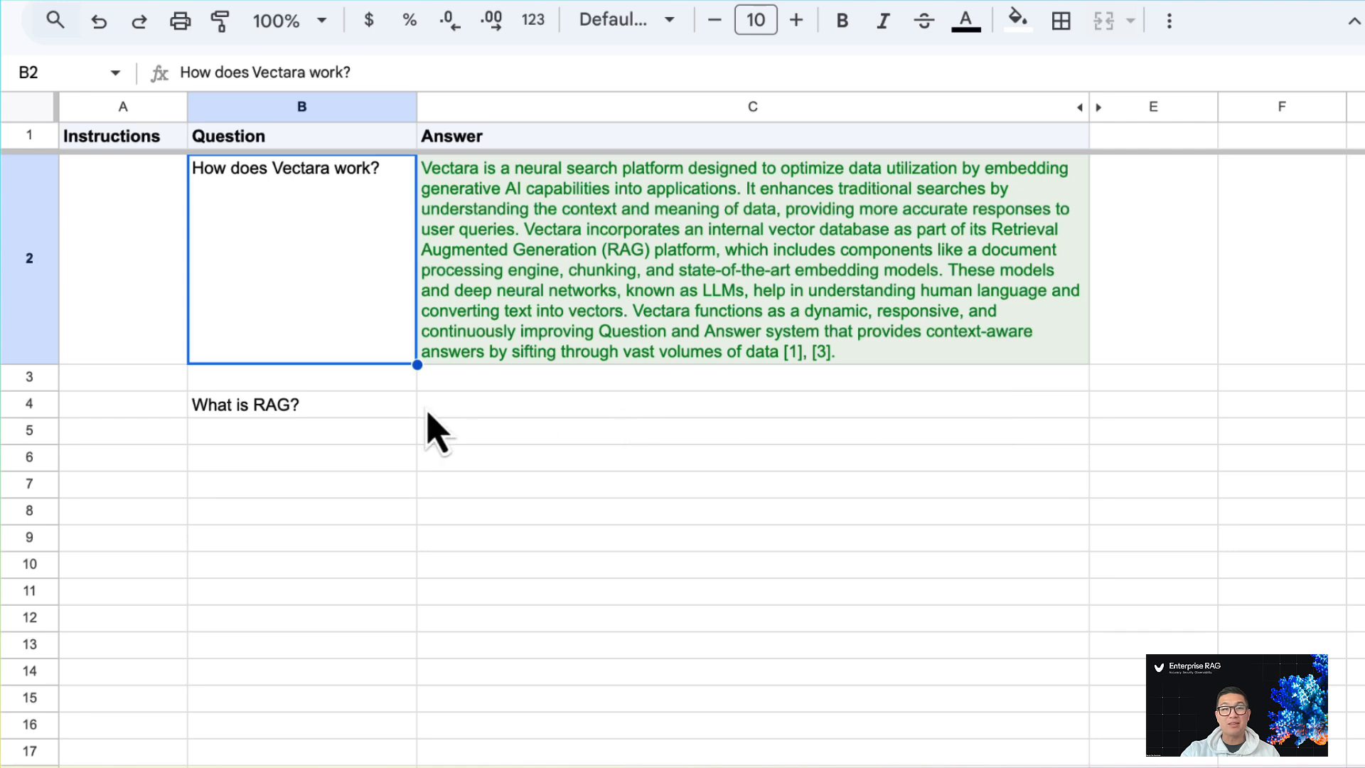
- Generate an Easy RFP answer for the question "What is RAG?" in row 4, and inspect both answer cells
click(339, 406)
click(568, 1)
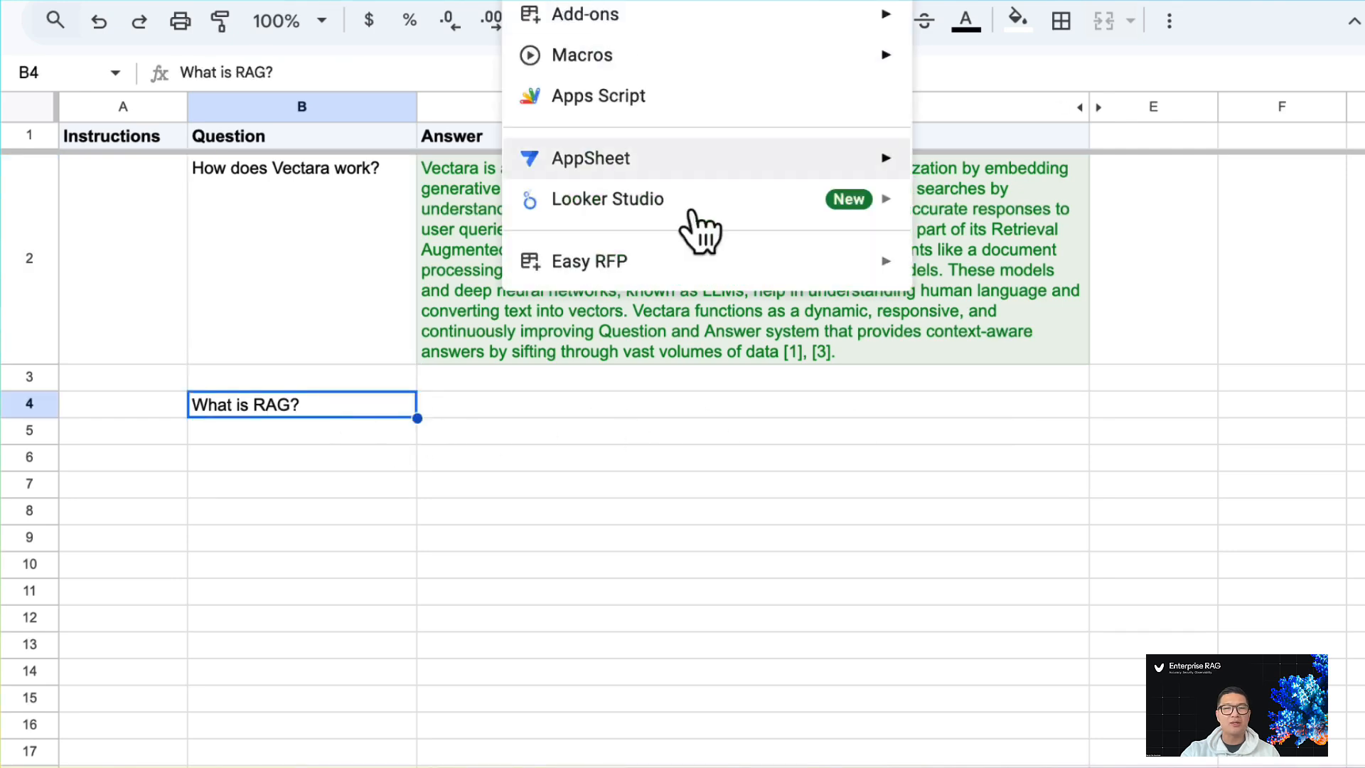
mouse_move(759, 270)
click(996, 395)
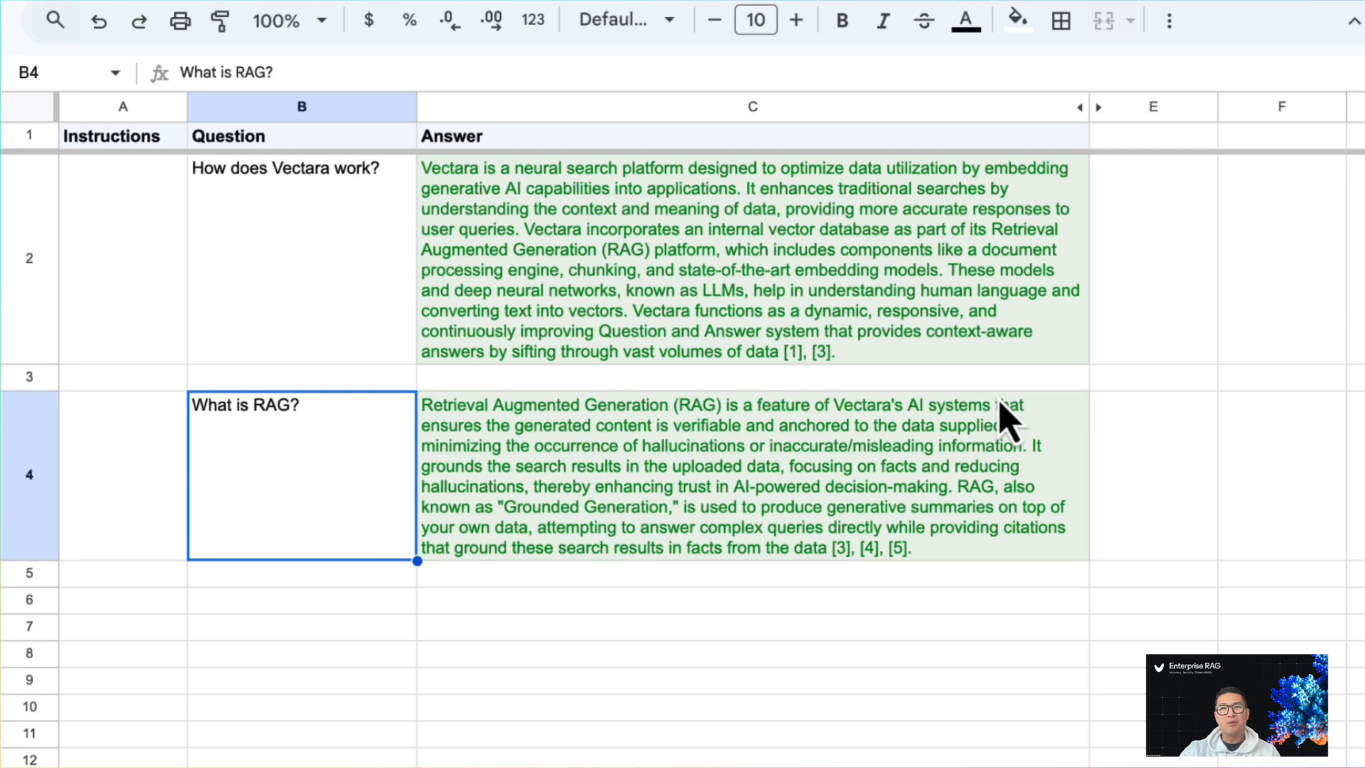
click(908, 290)
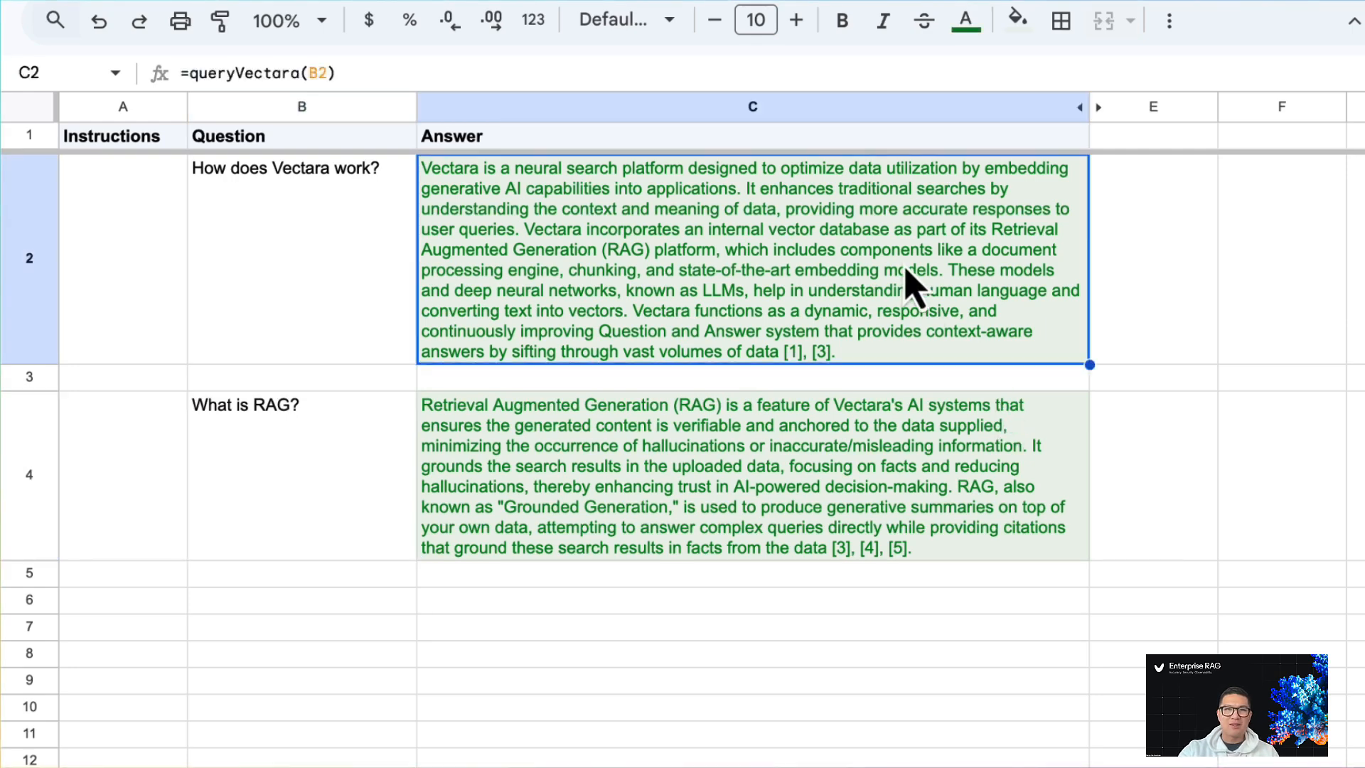
click(884, 530)
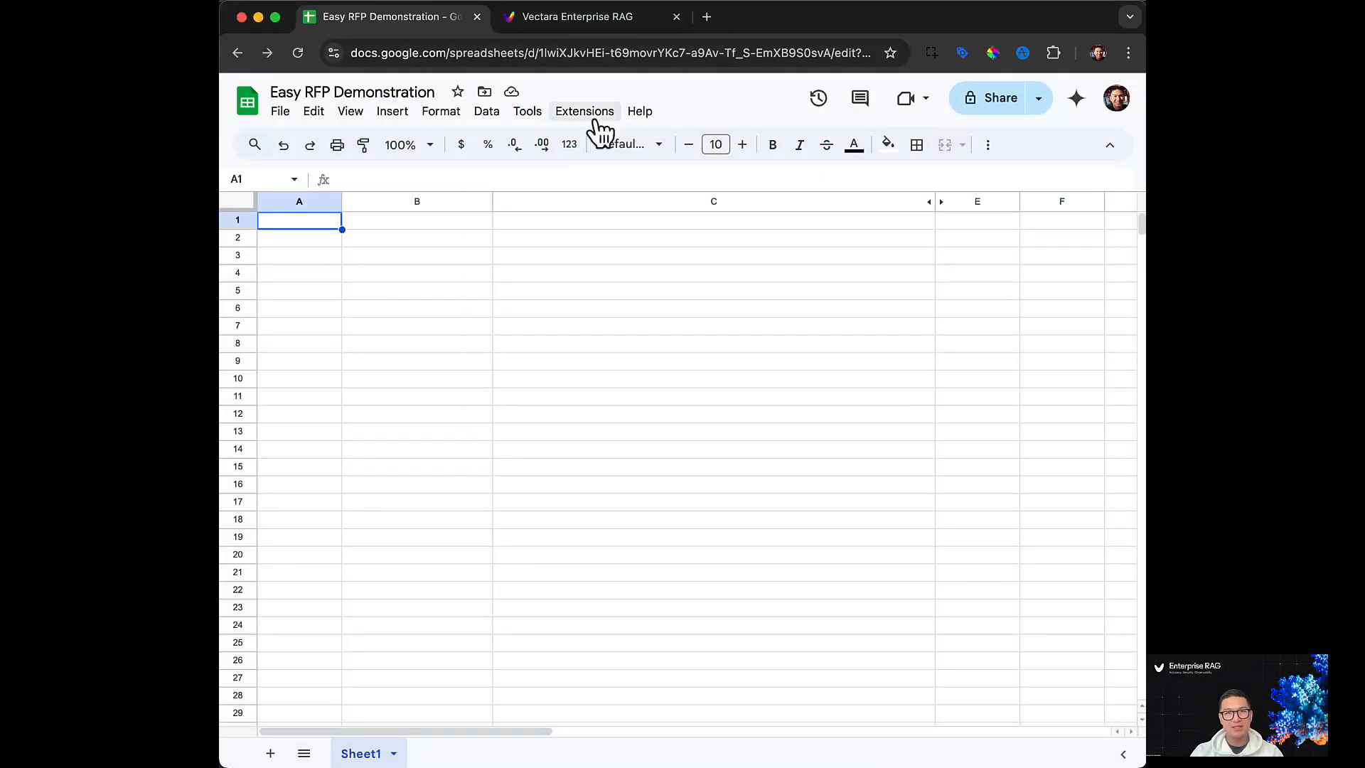
- Search the Google Workspace Marketplace for "Easy RFP" and open the add-on's listing
click(597, 114)
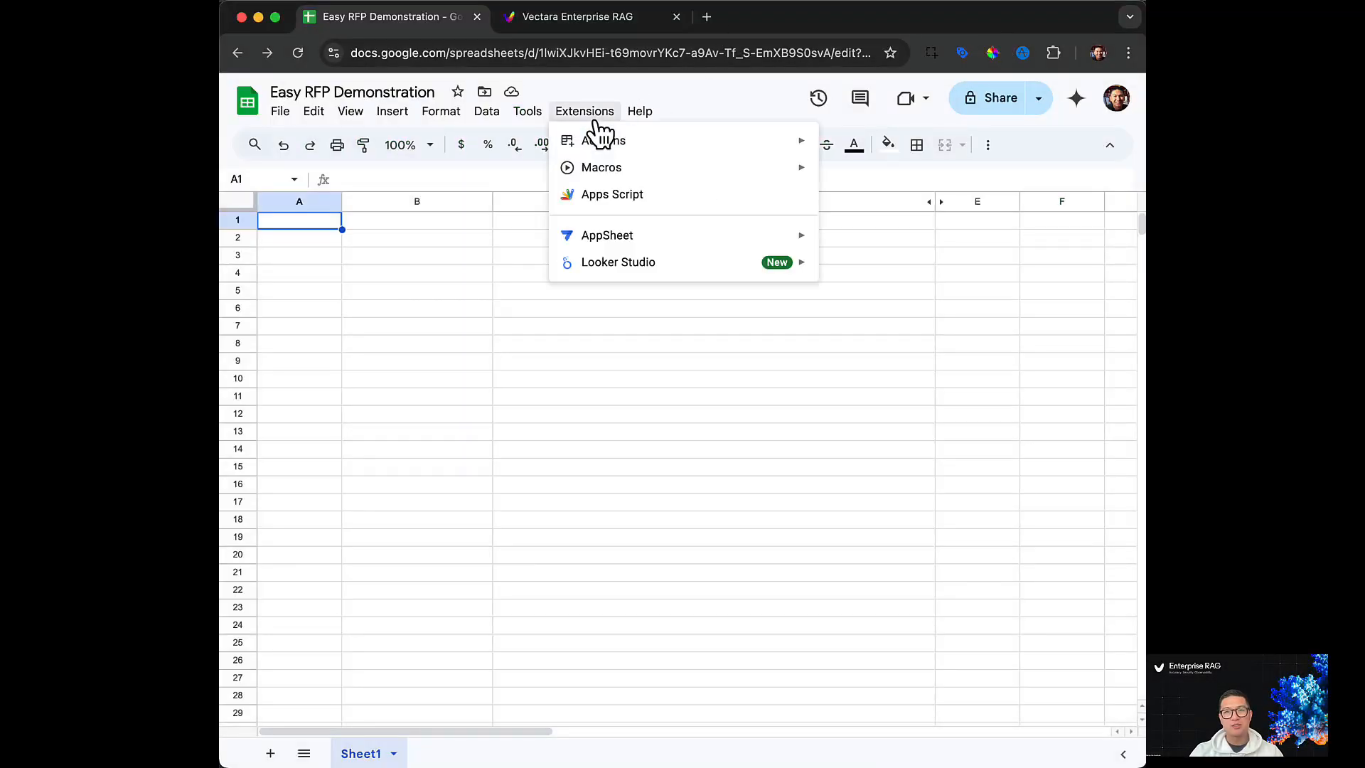
mouse_move(605, 142)
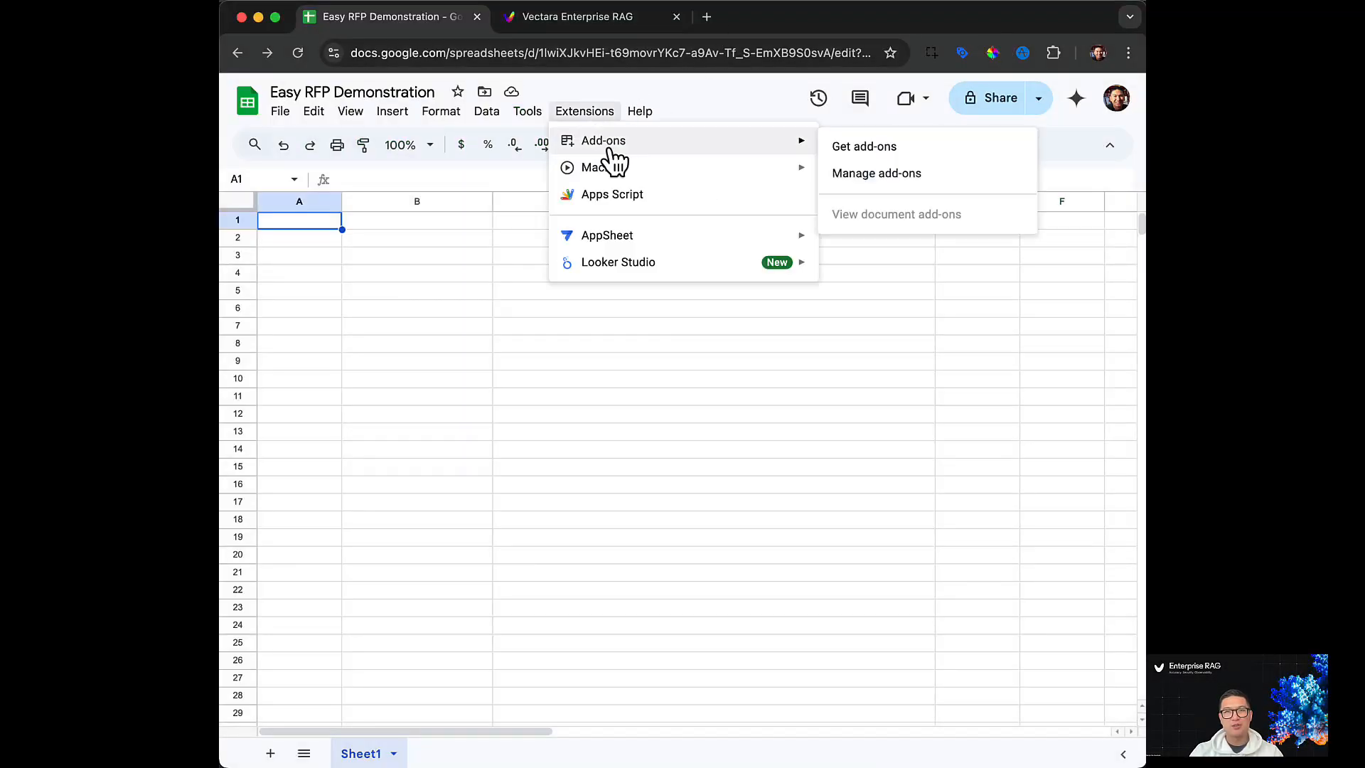
click(872, 146)
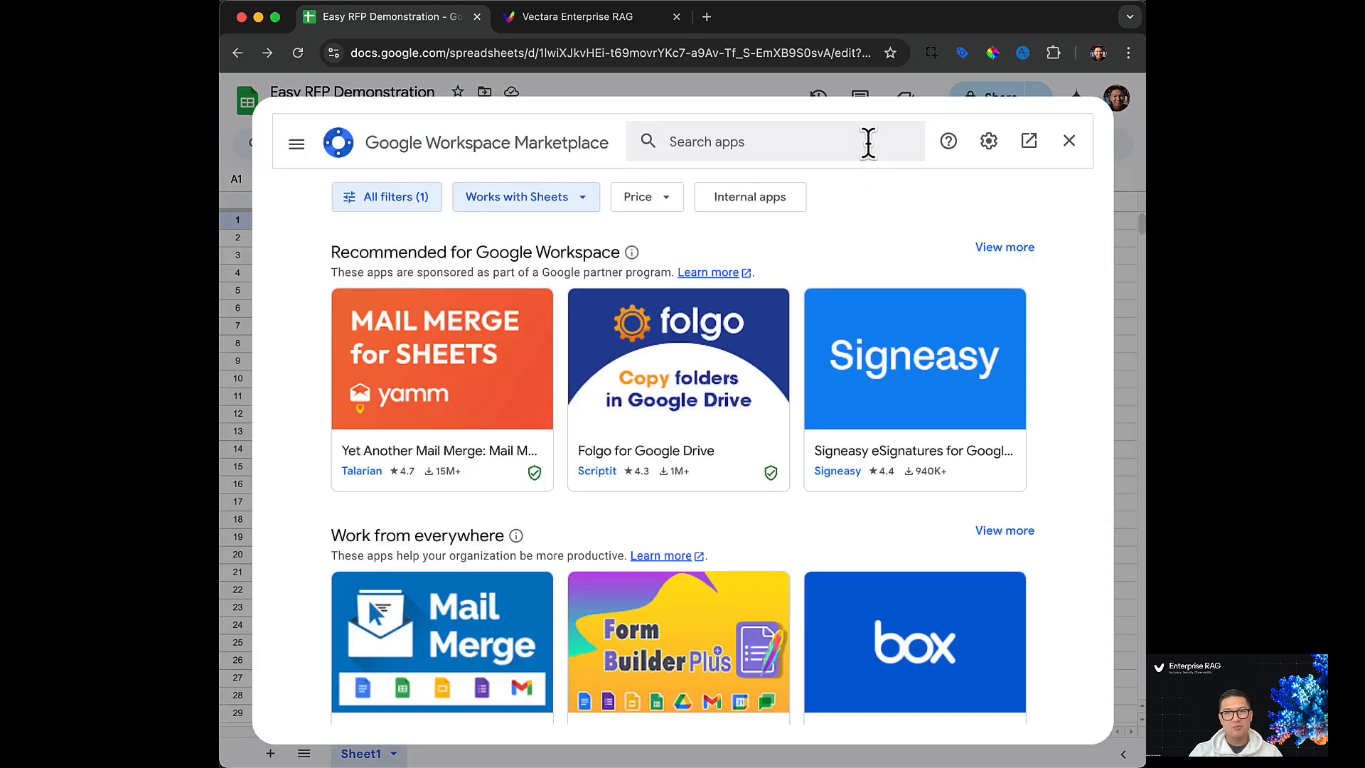
click(868, 143)
text(Ea)
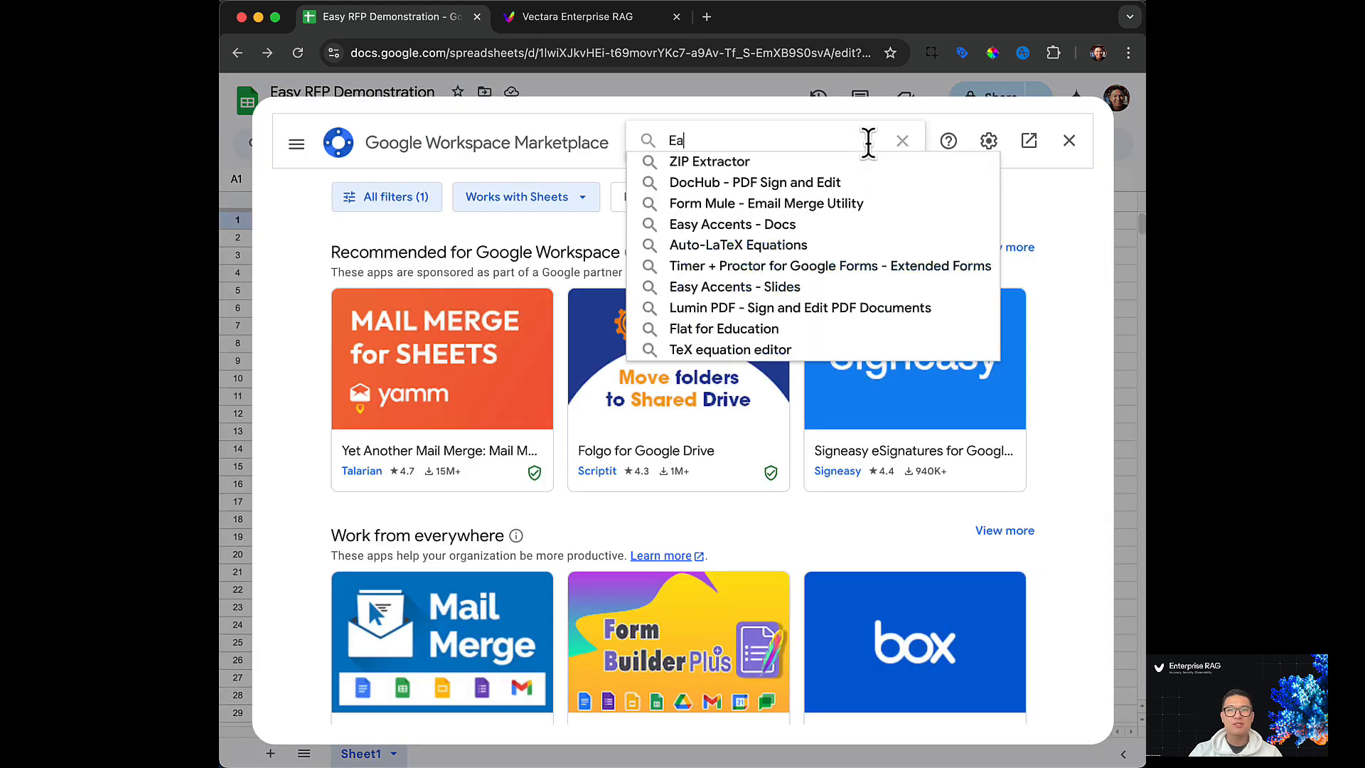
text(sy RFP)
key(Return)
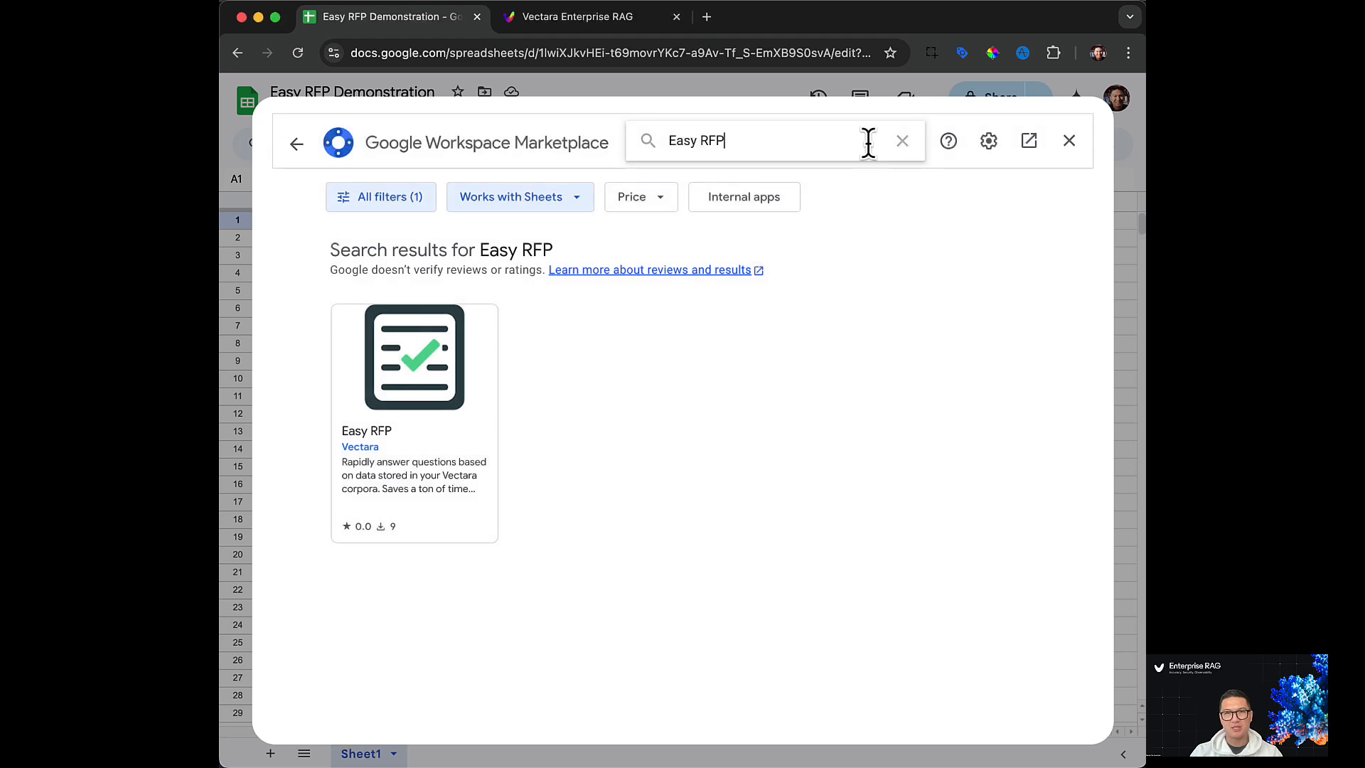
click(471, 441)
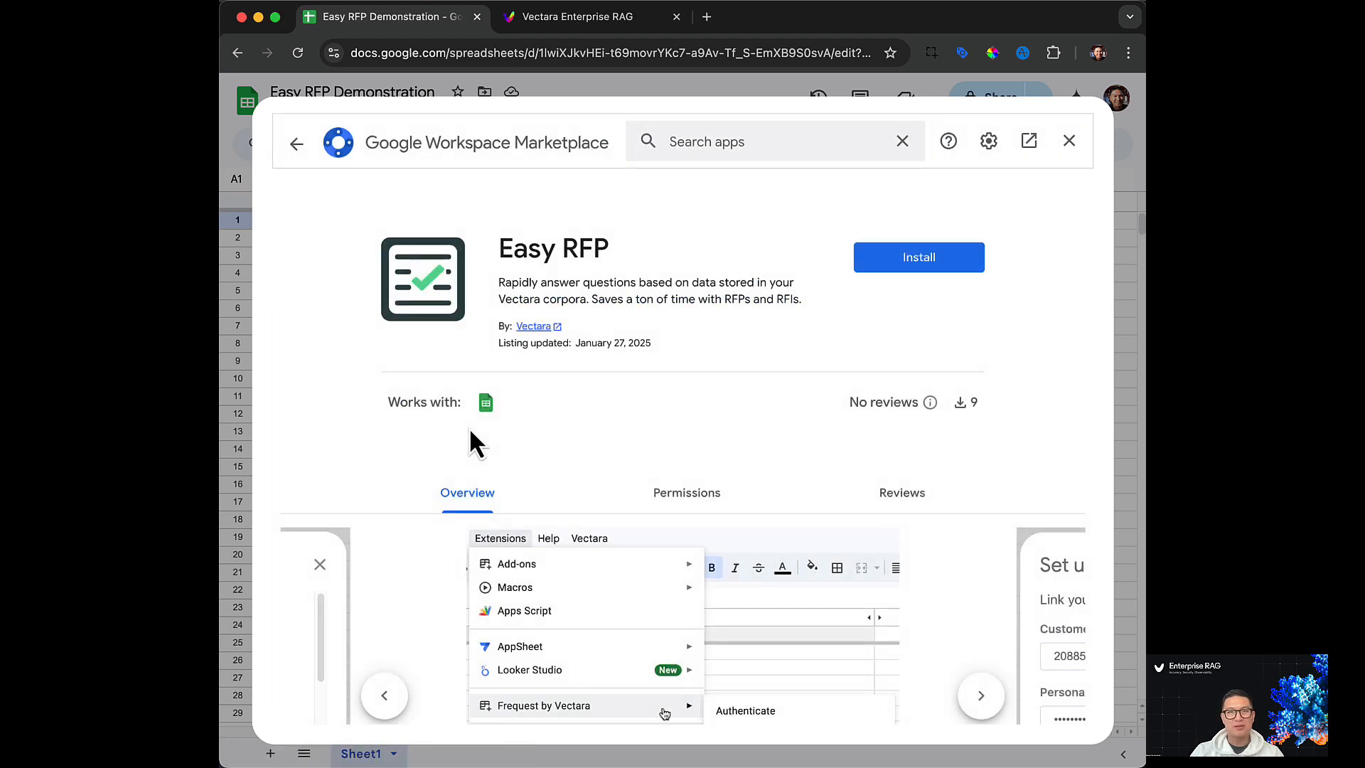
- Install the Easy RFP add-on, granting it access with the vectara.com Google account, and close the marketplace
click(922, 266)
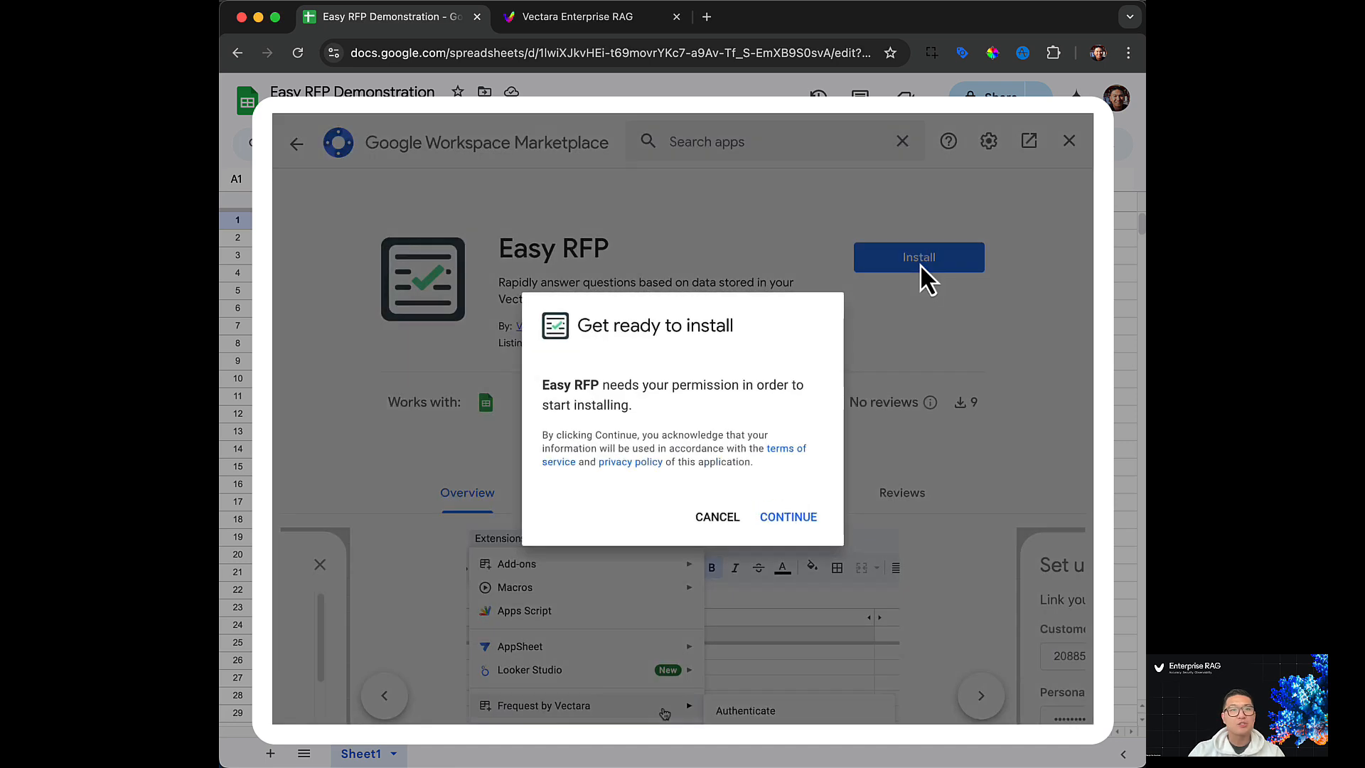
click(820, 524)
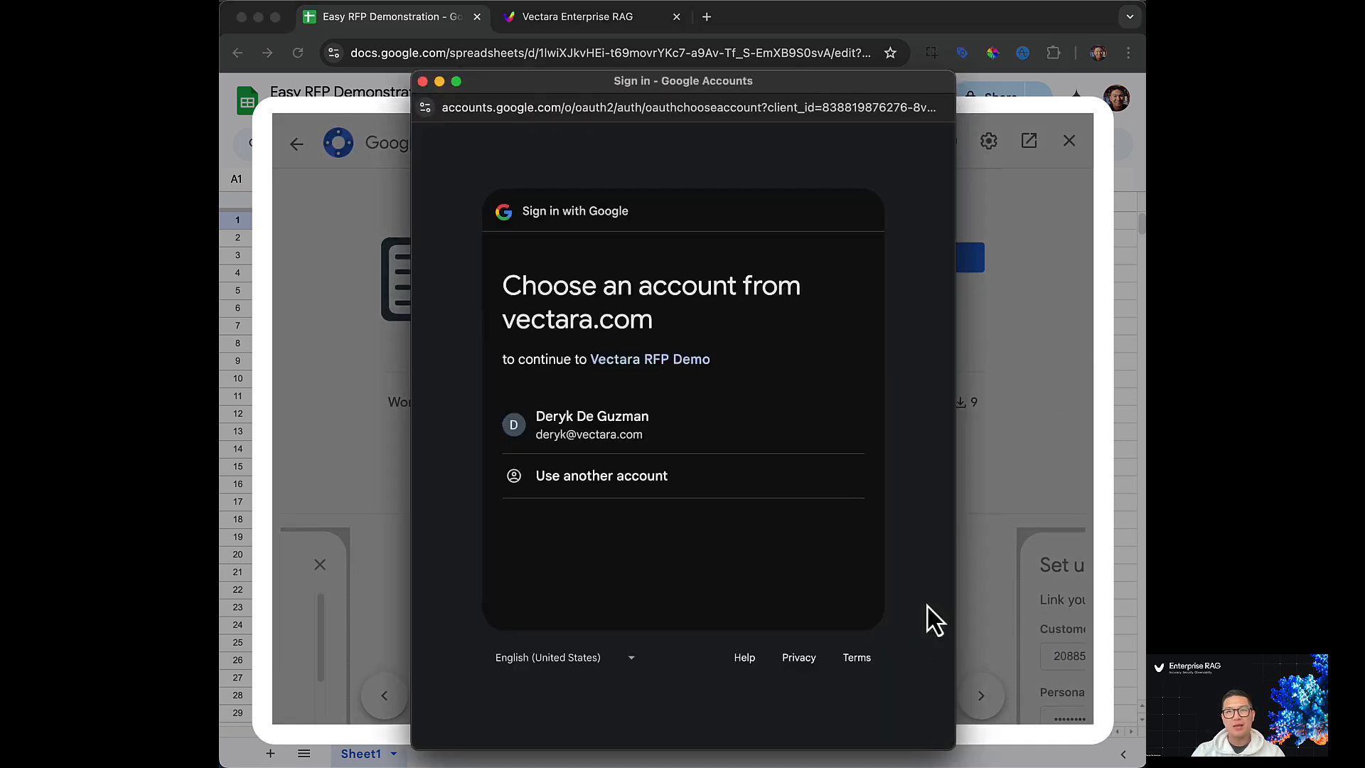
click(628, 439)
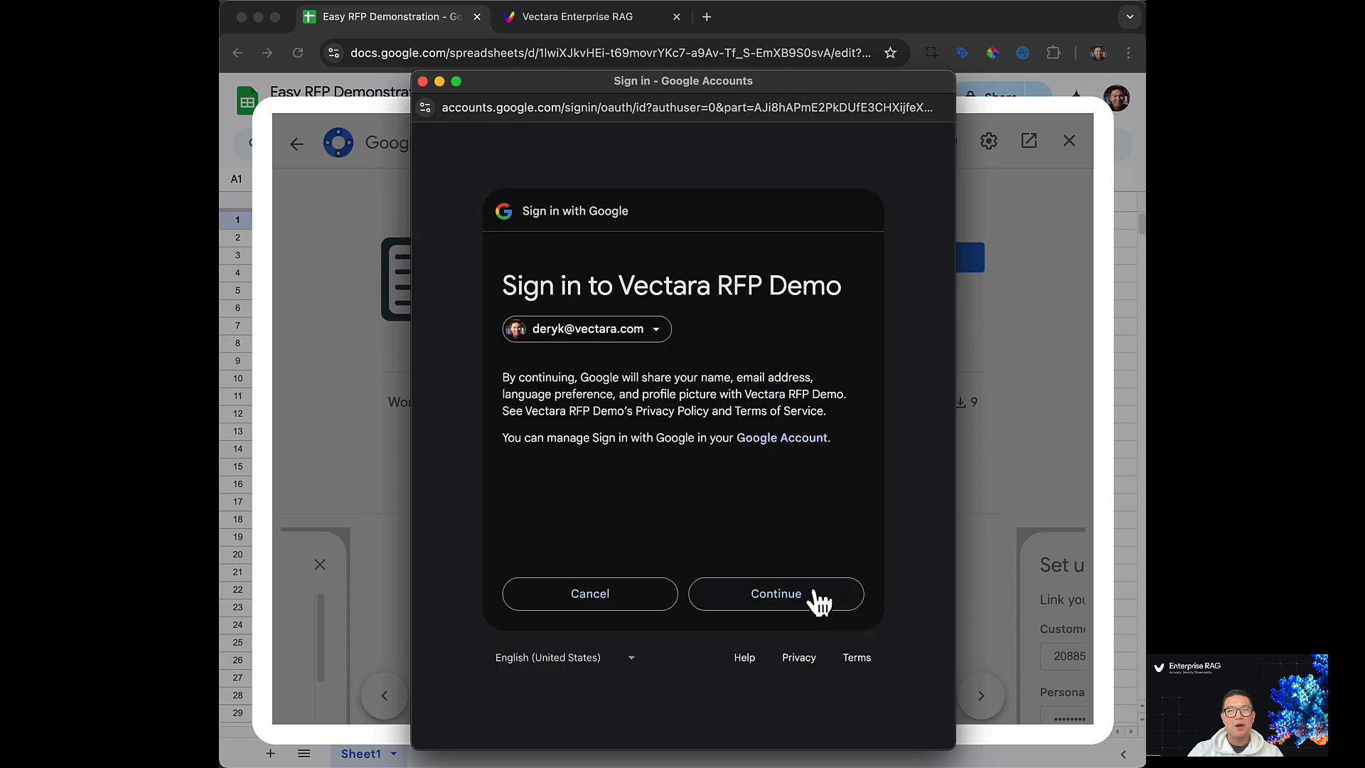
click(817, 601)
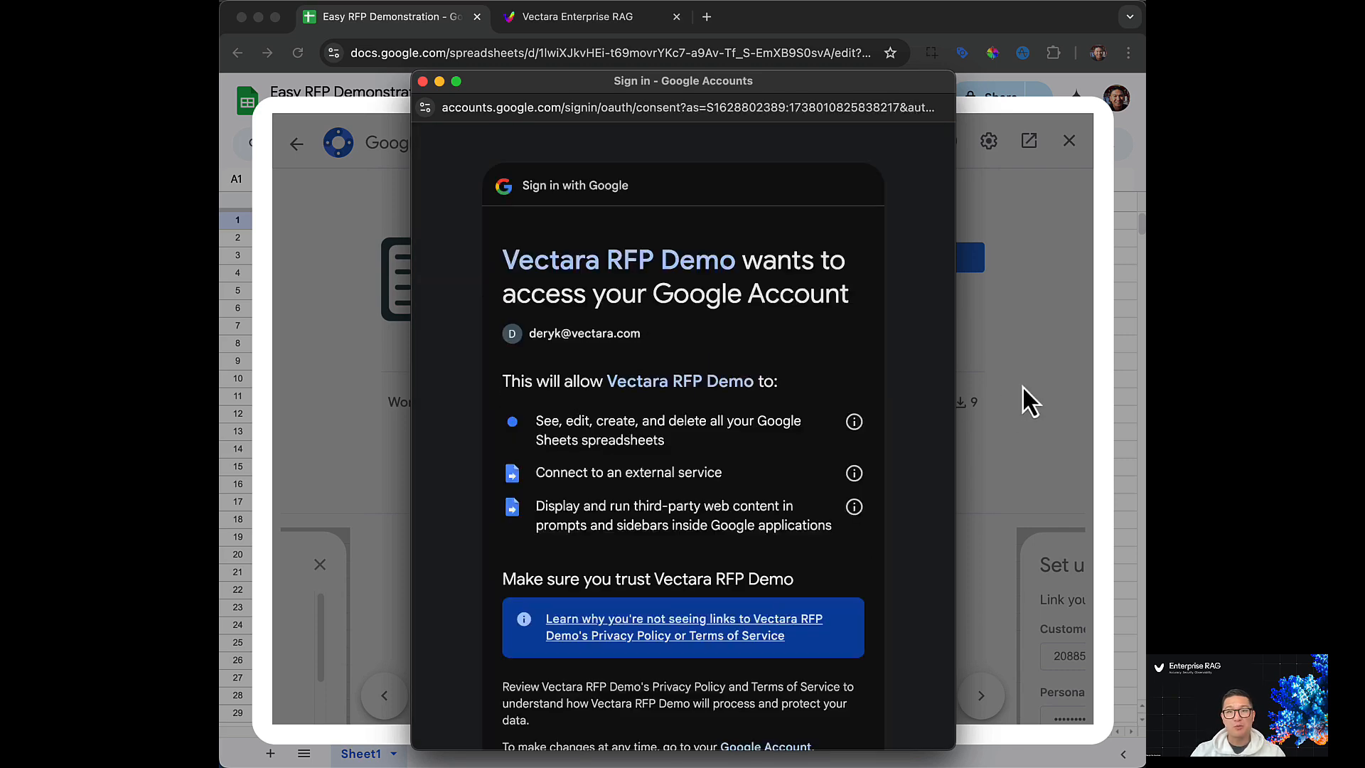
scroll(818, 597, down, 4)
click(782, 624)
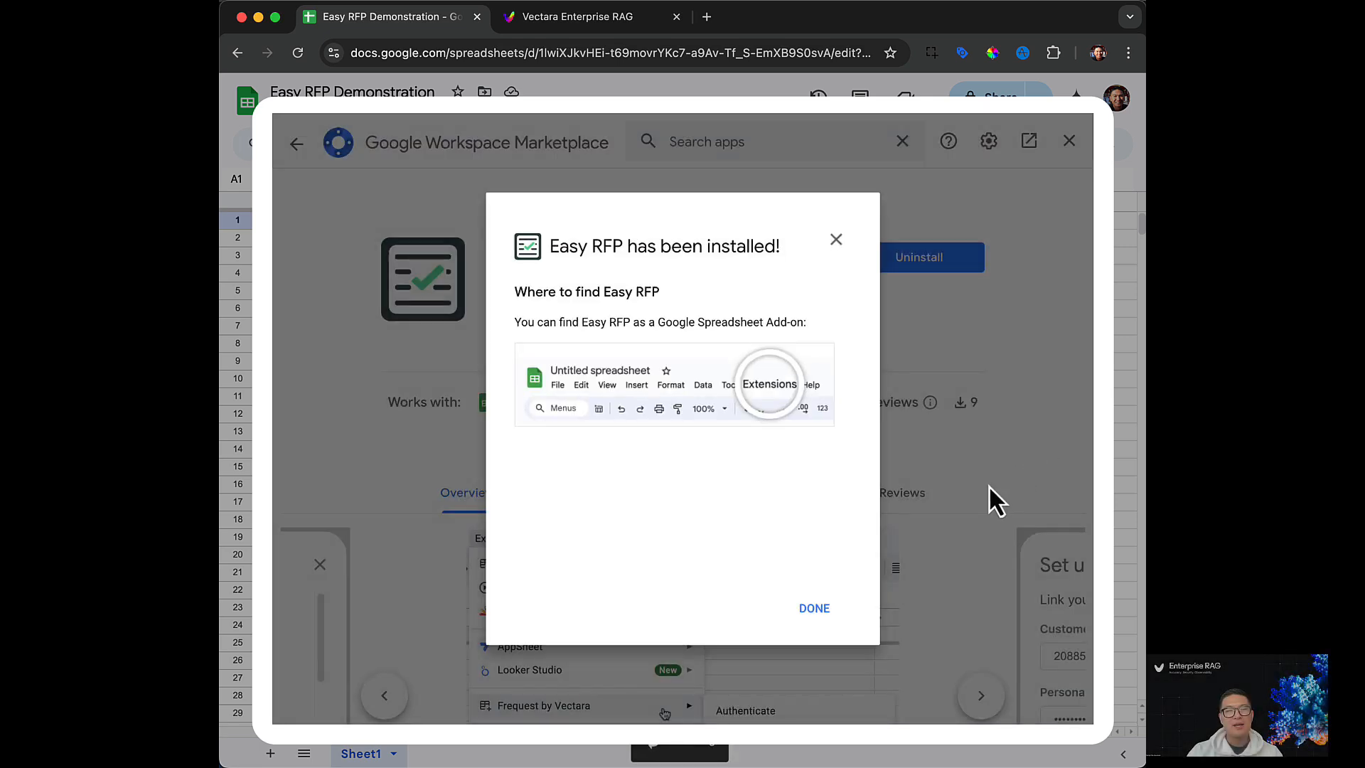
click(824, 610)
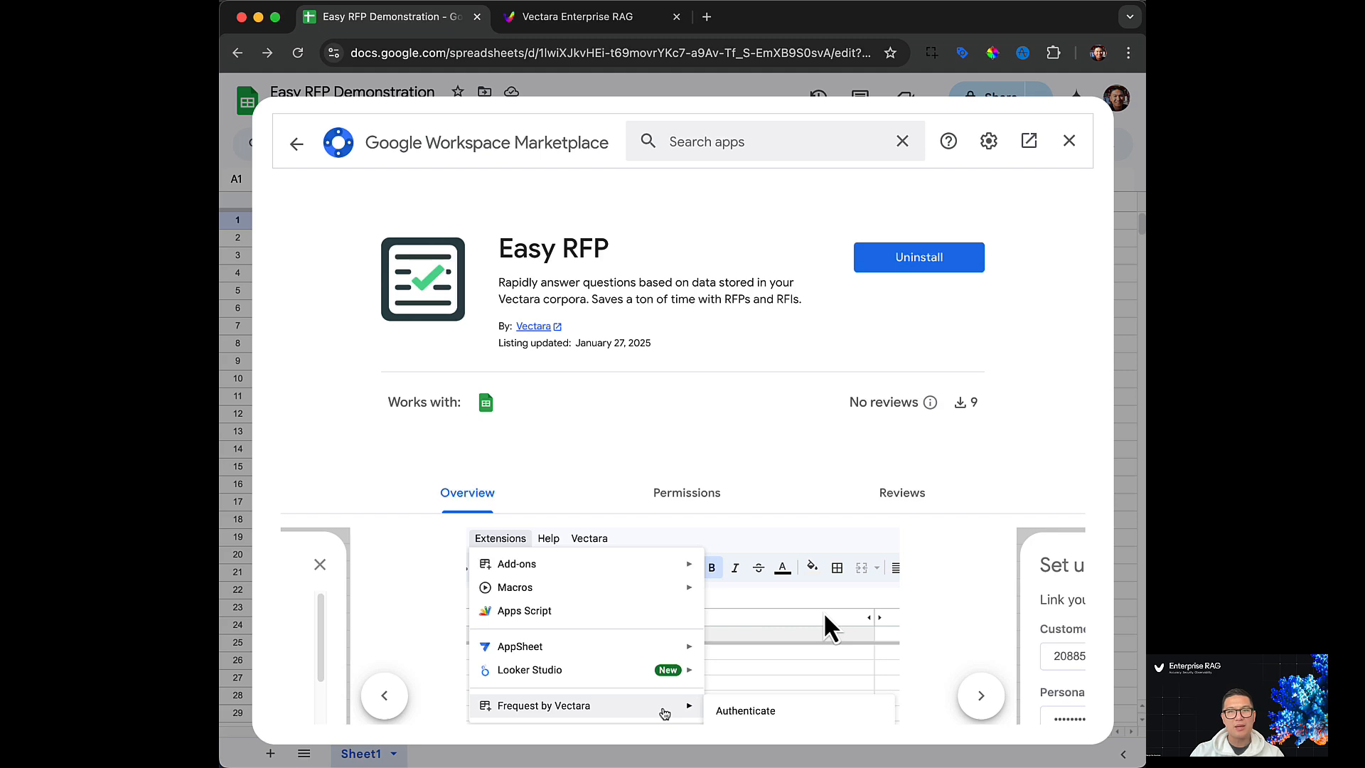
click(1069, 140)
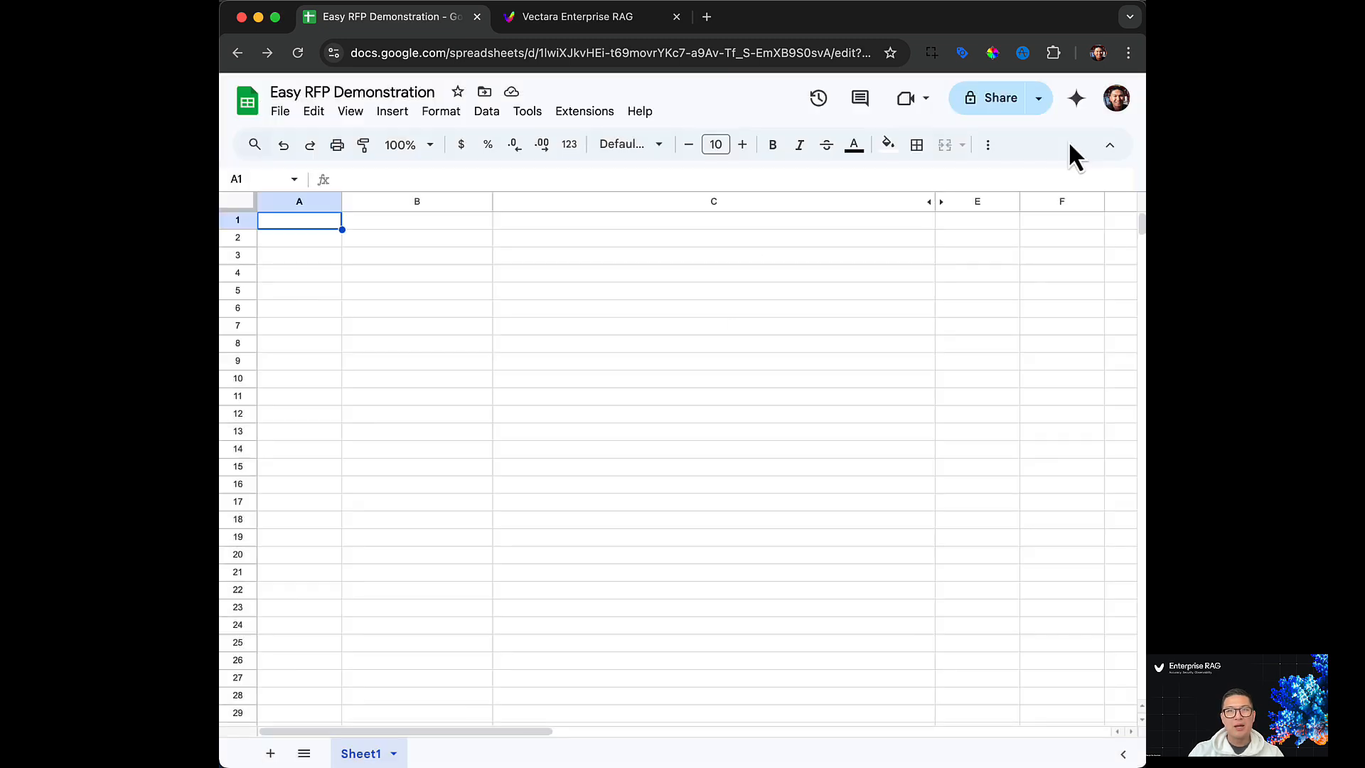
- Switch to the Vectara console and start creating a corpus from the corpora selector
click(611, 29)
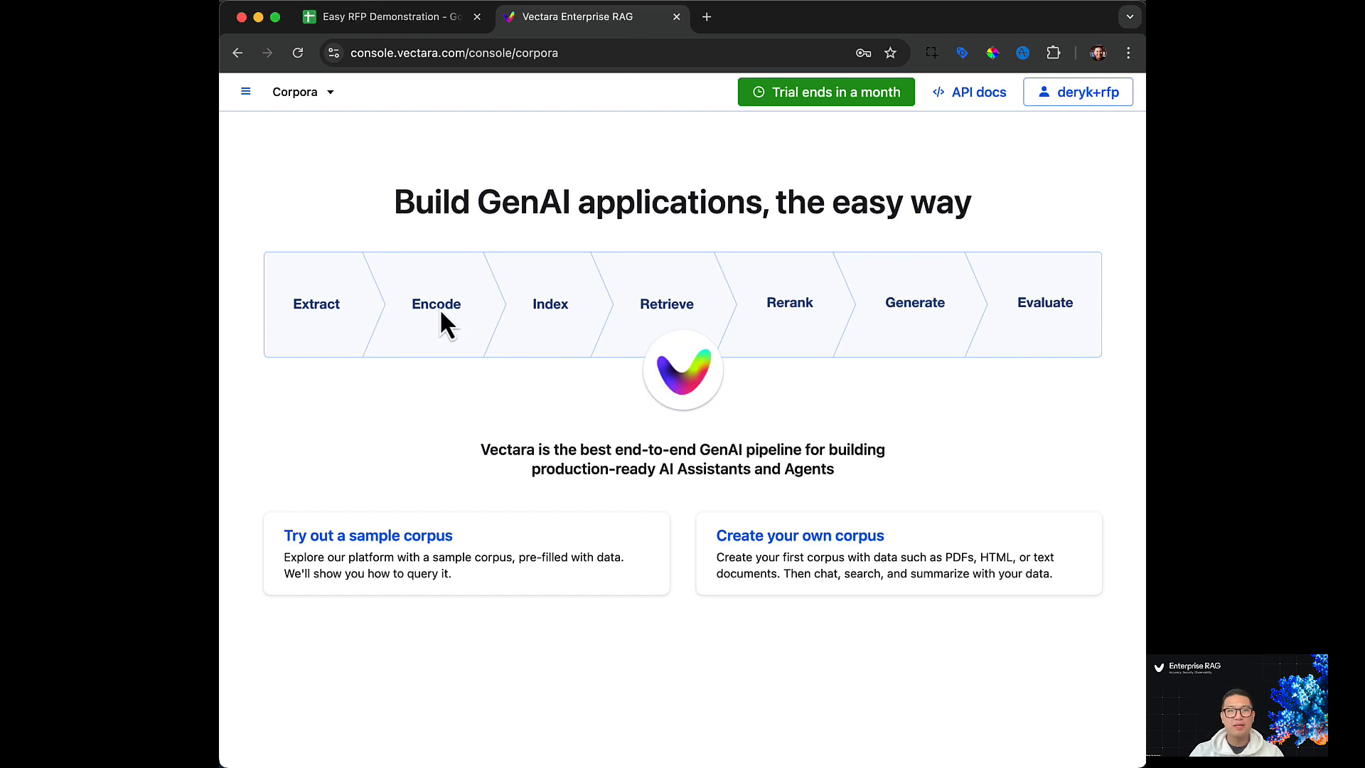
click(331, 94)
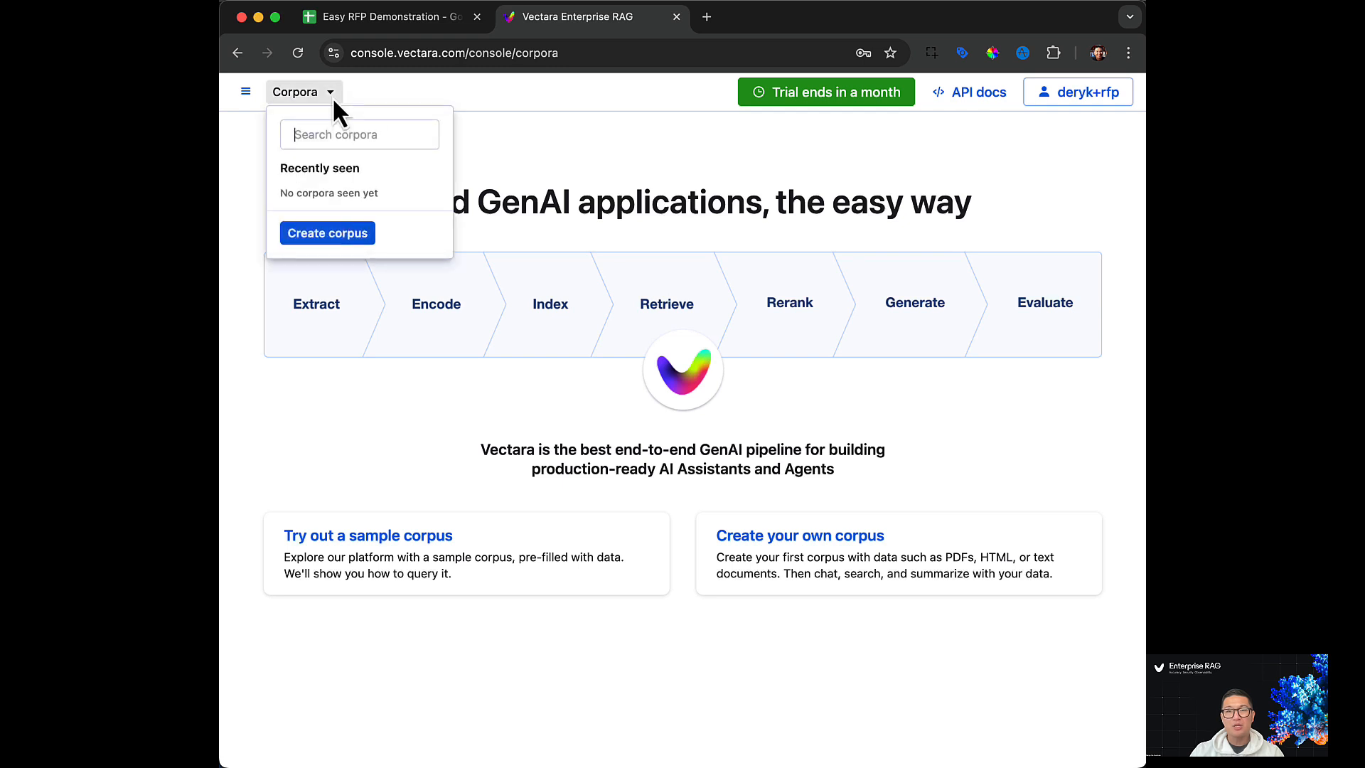
click(335, 238)
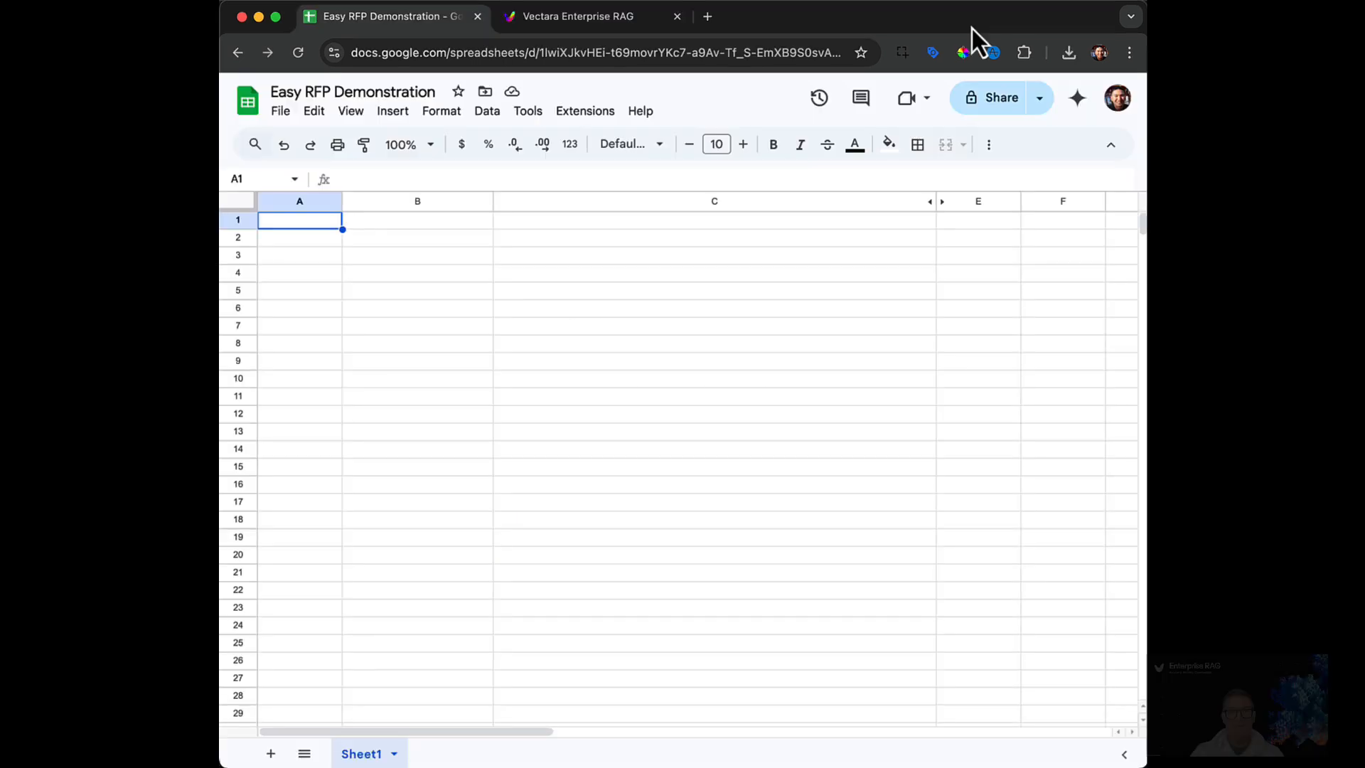
- In the Easy RFP Demonstration spreadsheet, open Easy RFP's sheet setup and enter the Vectara customer ID
click(216, 651)
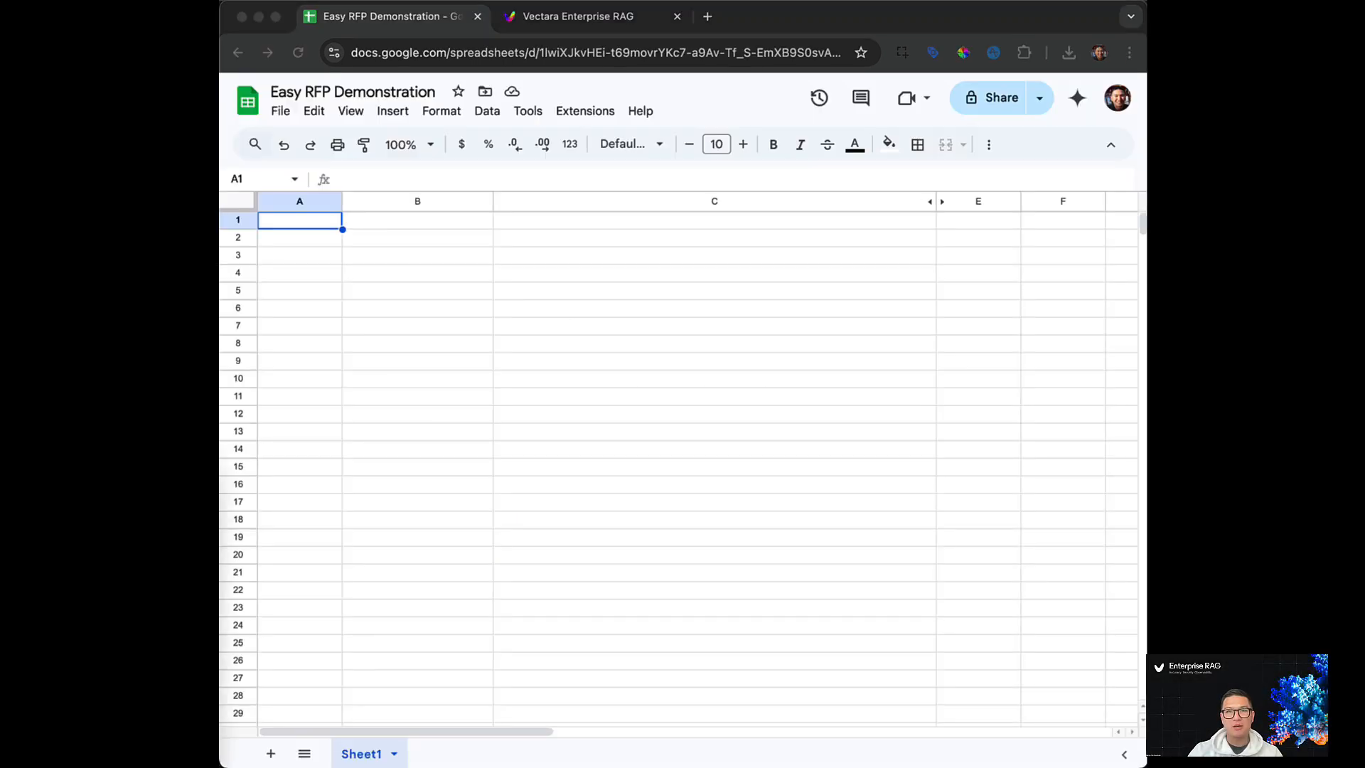
click(590, 112)
mouse_move(756, 317)
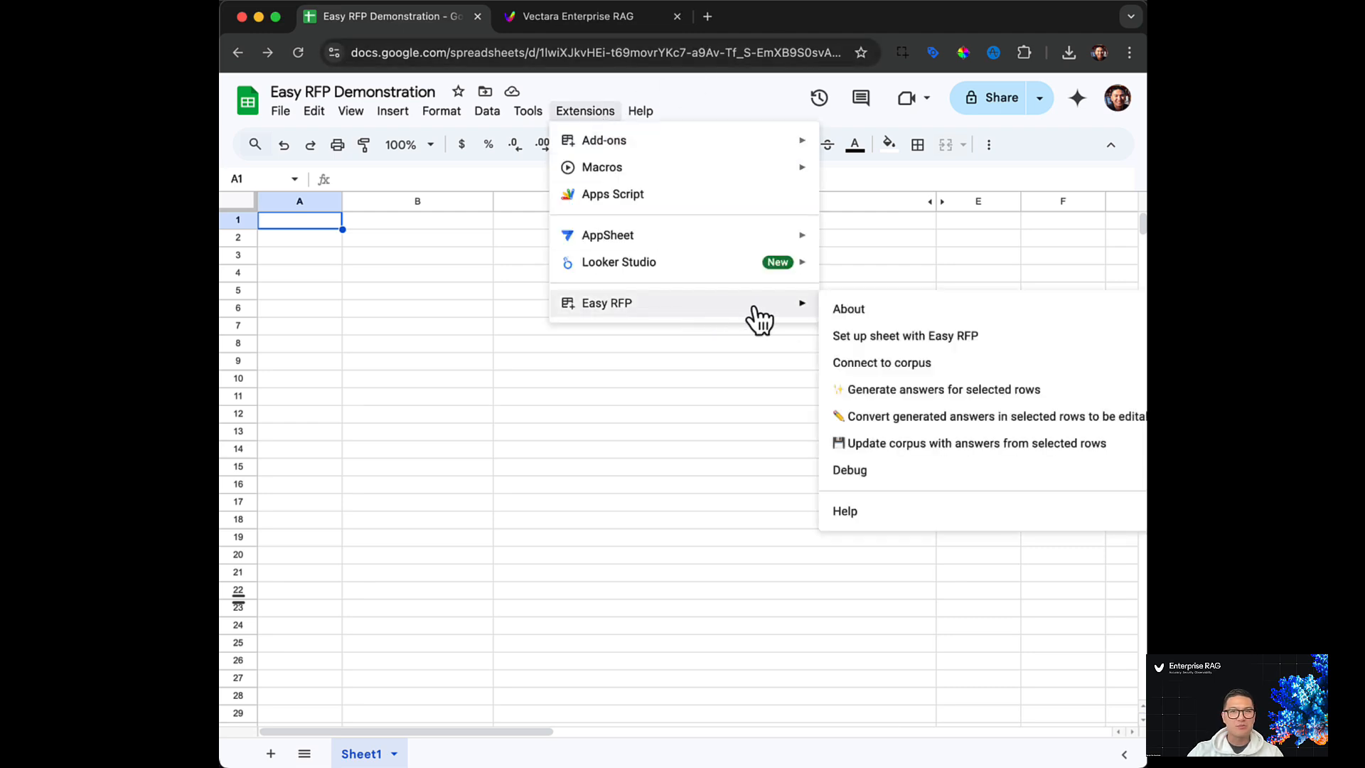
click(901, 347)
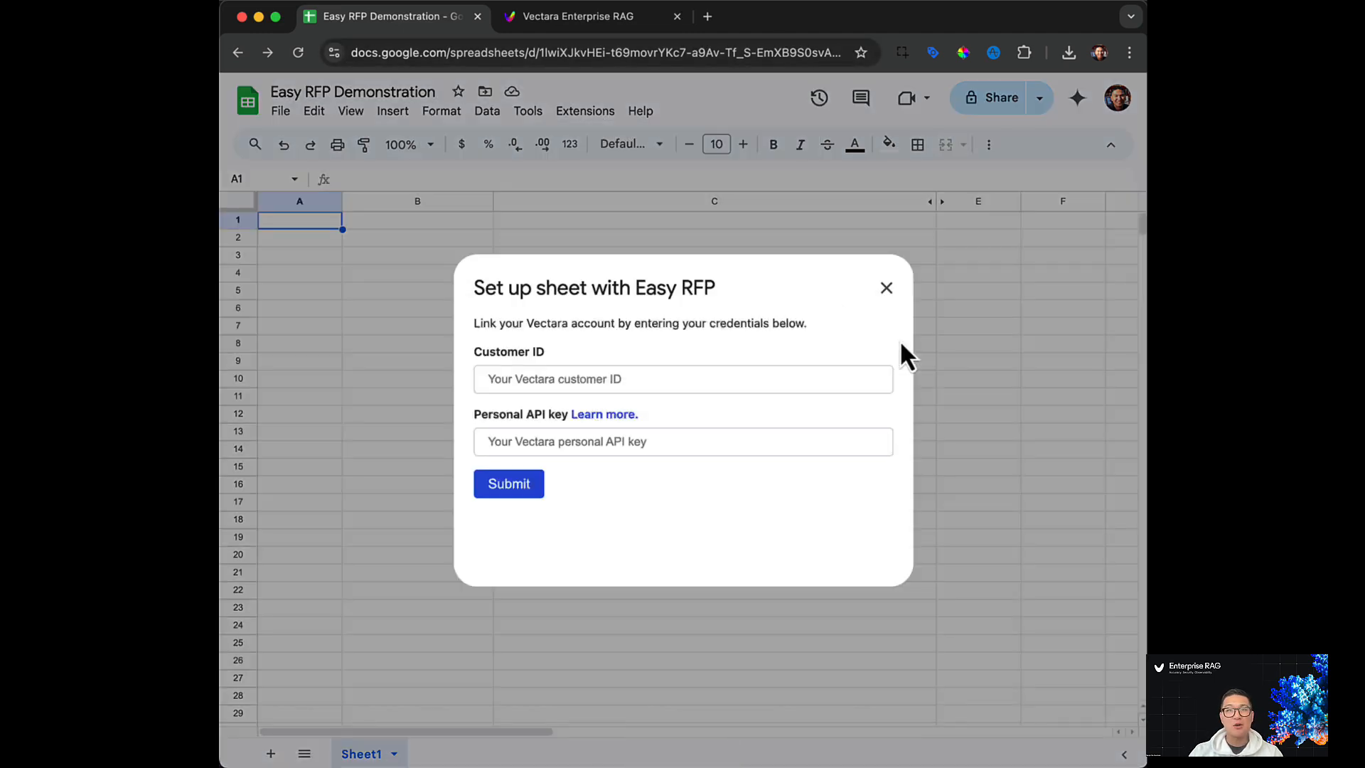
text(198509089)
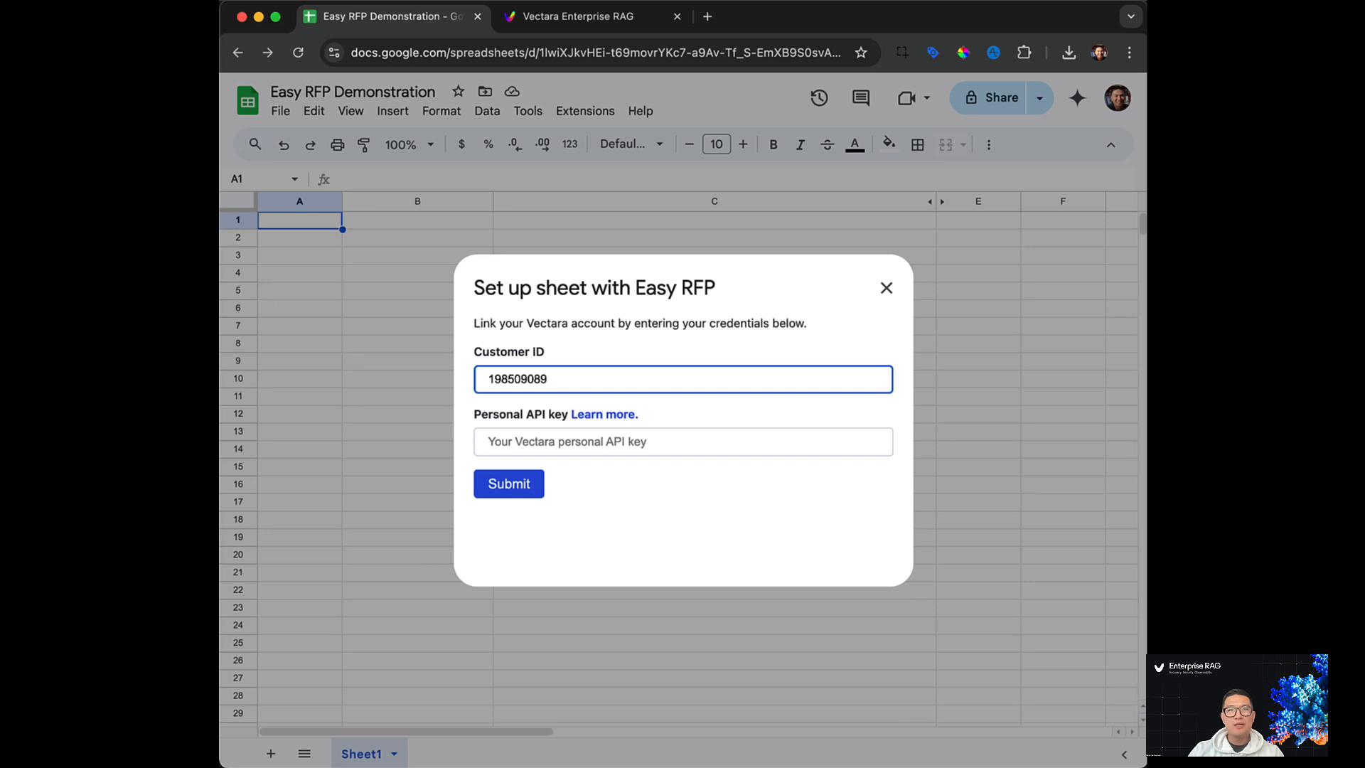
- Paste the copied personal API key into the Easy RFP setup and submit the credentials
key(super+Tab)
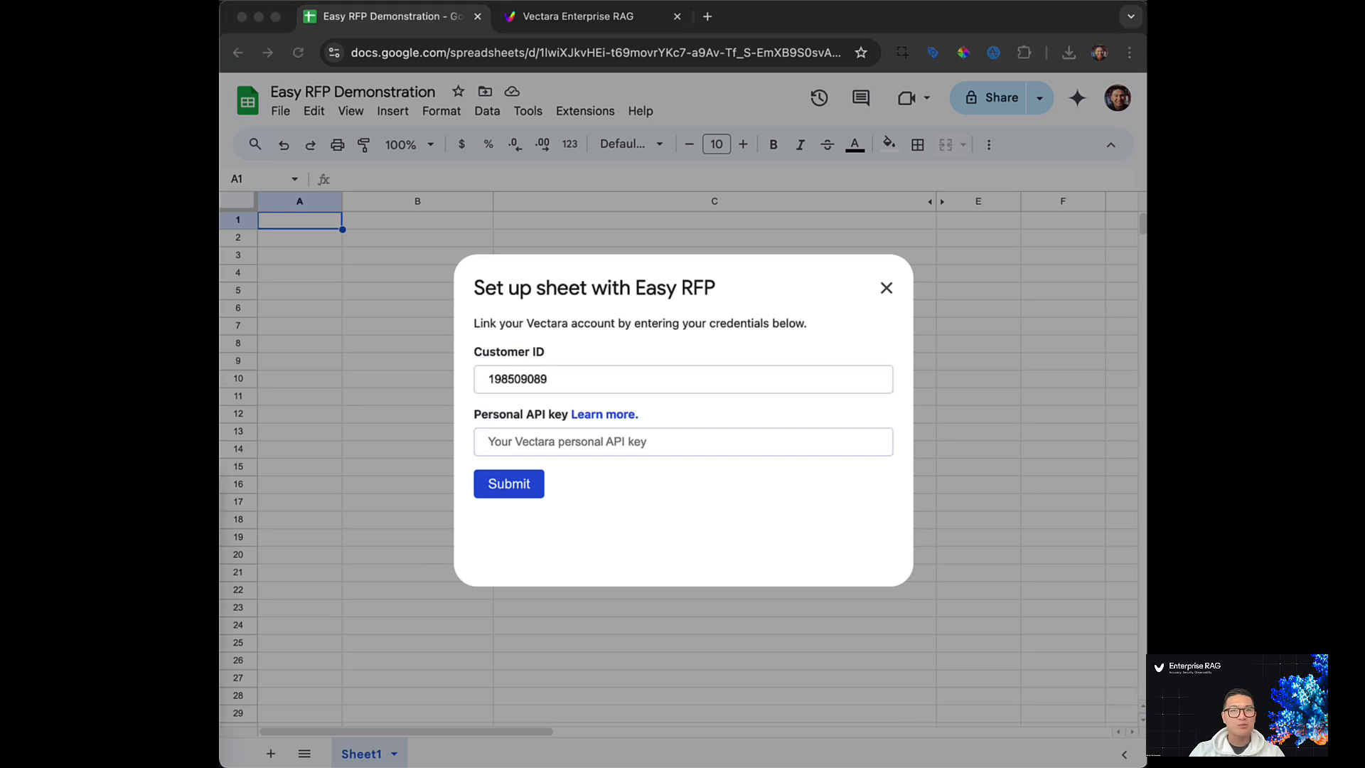
key(super+Tab)
key(Tab)
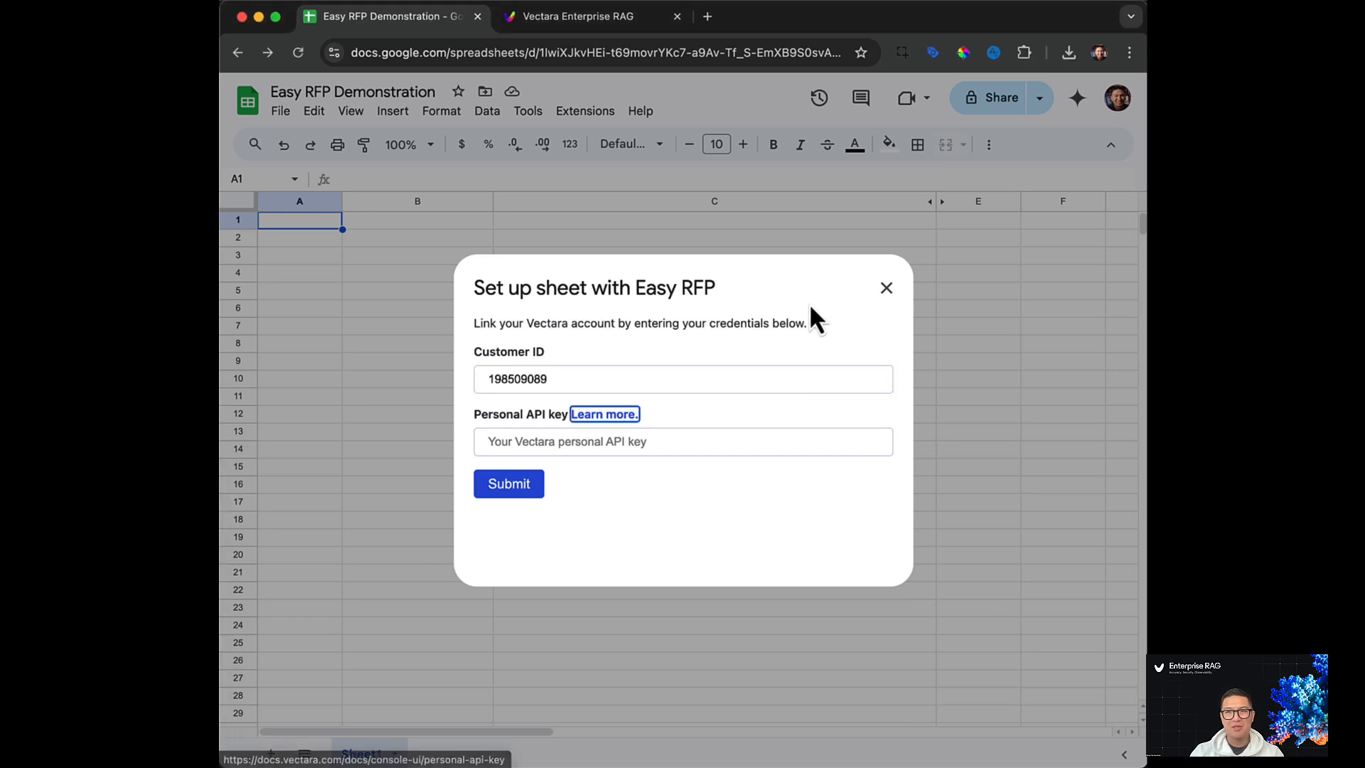
key(Tab)
key(super+v)
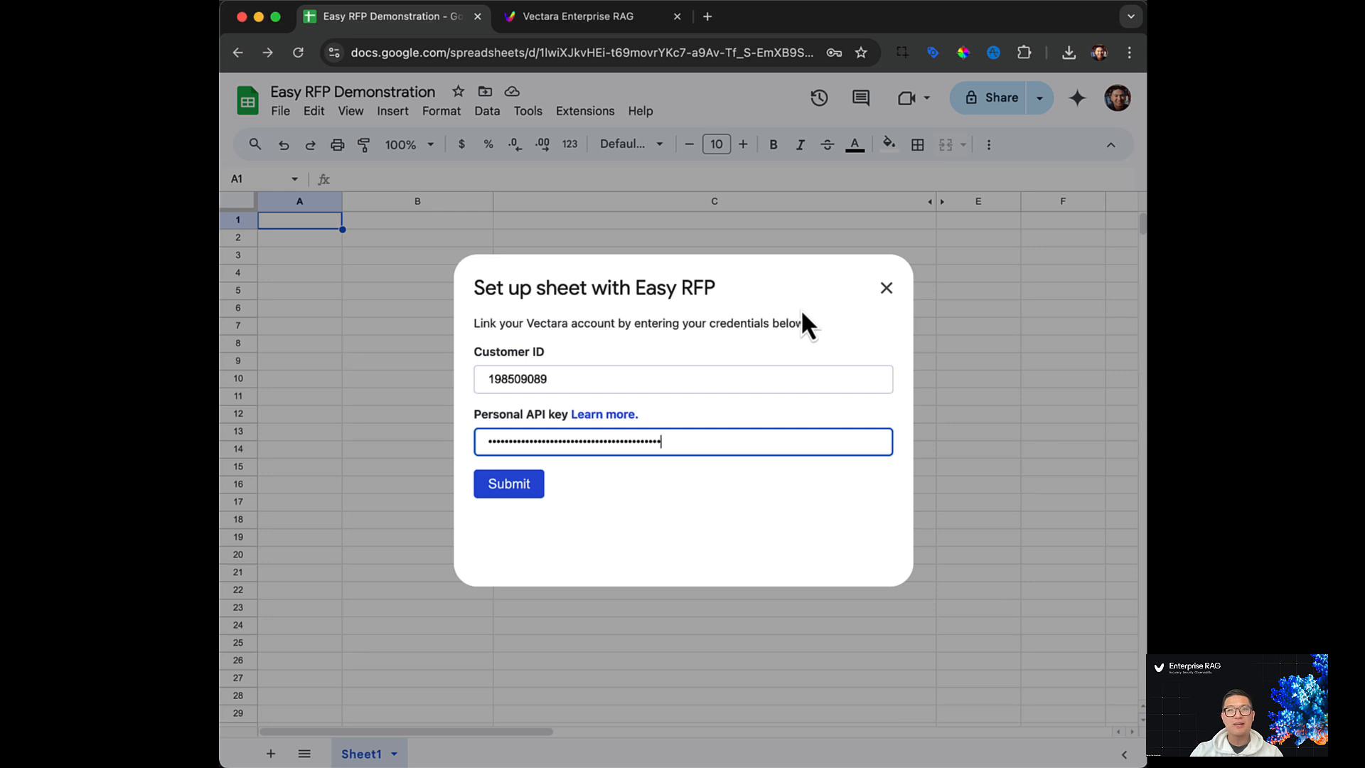
click(526, 491)
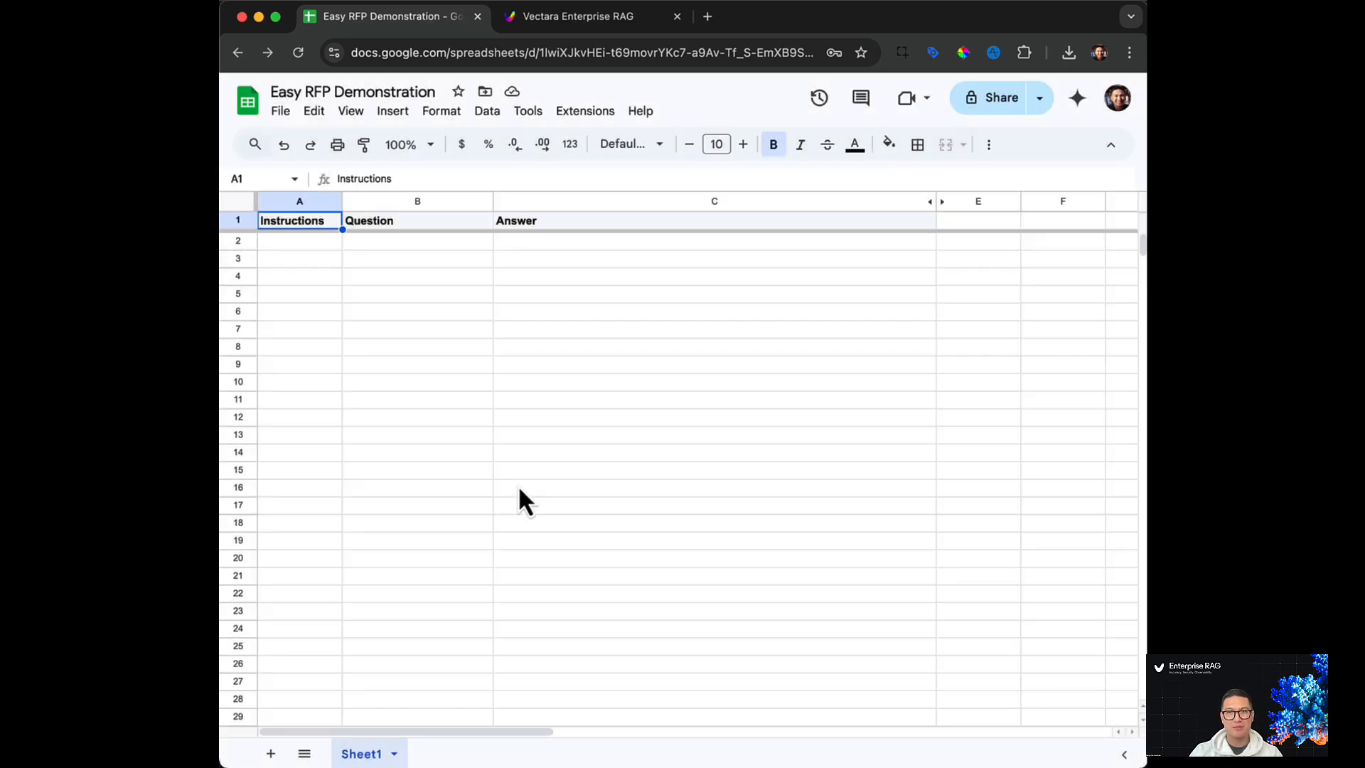
- Through Easy RFP, create and connect a new corpus named My Easy RFP Corpus, saving the configuration
click(608, 113)
mouse_move(665, 310)
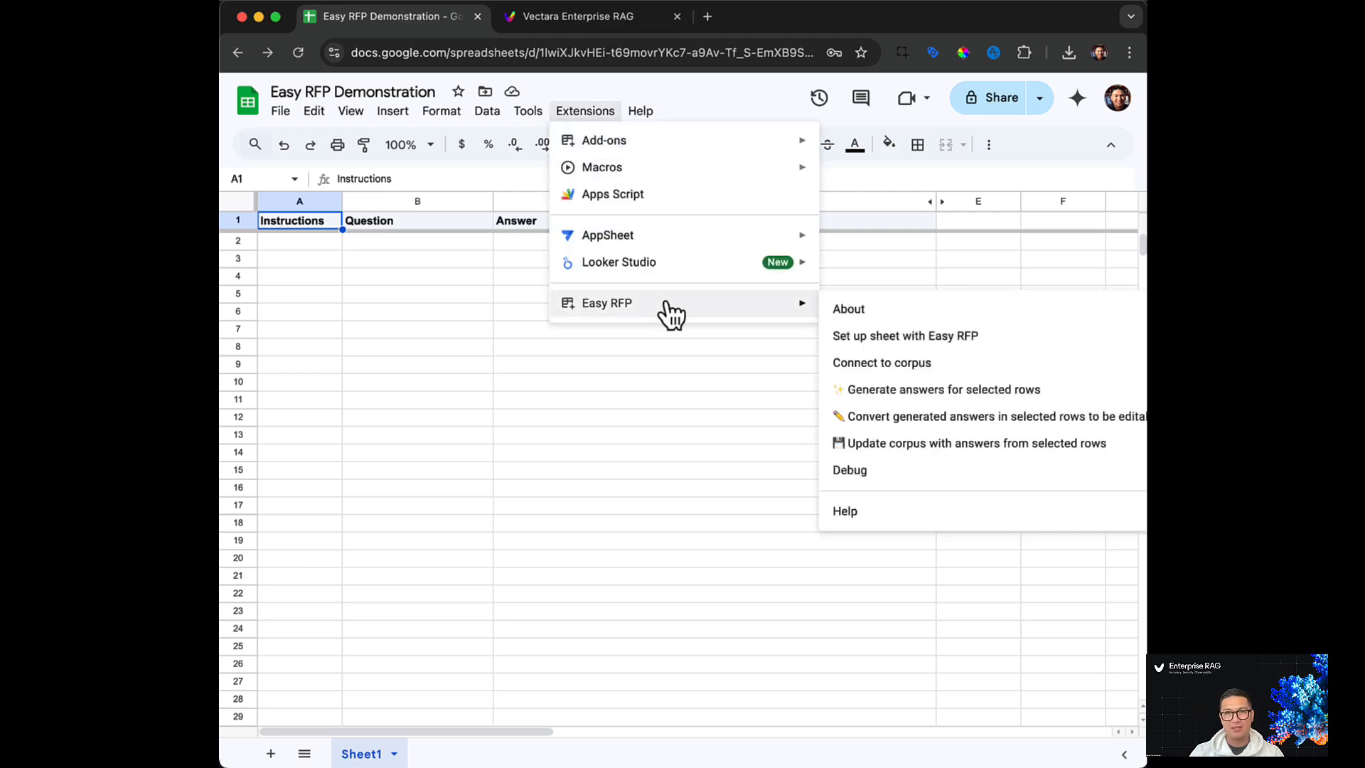
click(950, 341)
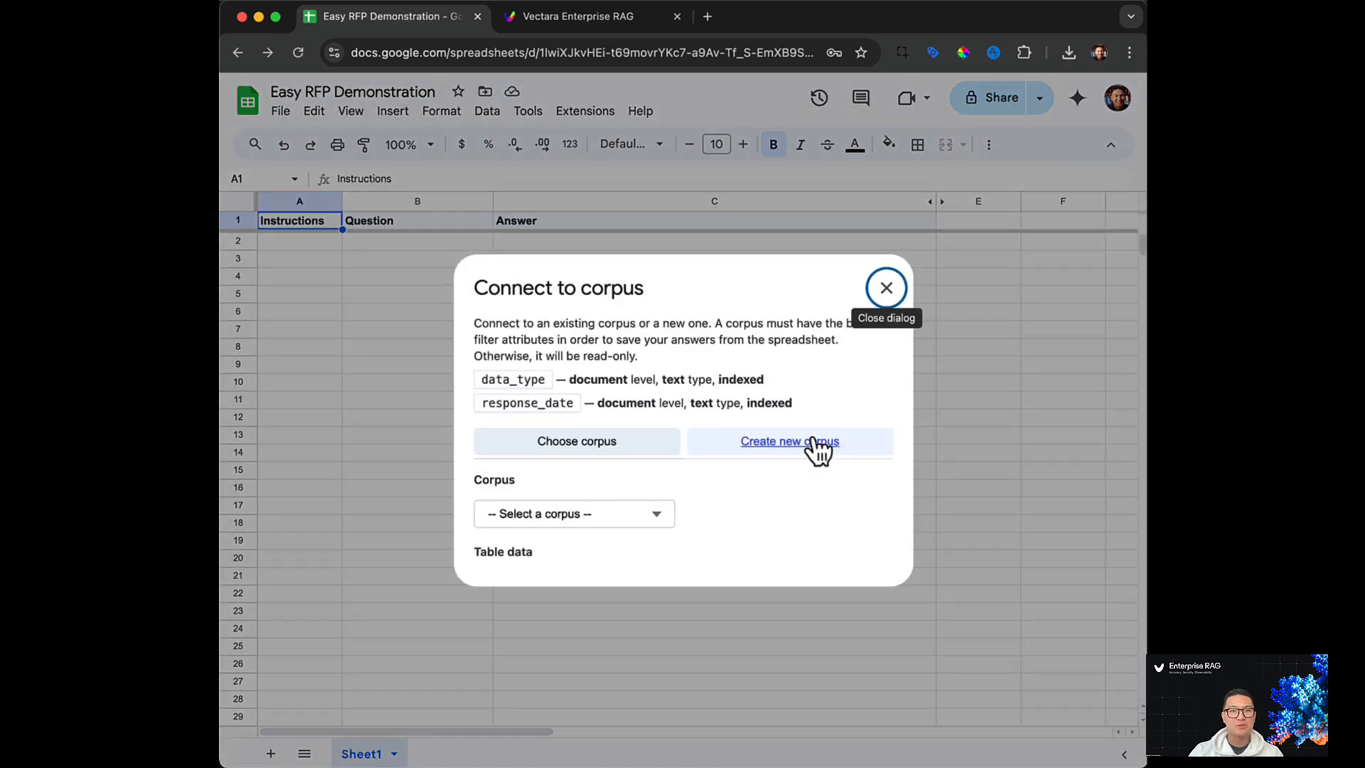
click(810, 441)
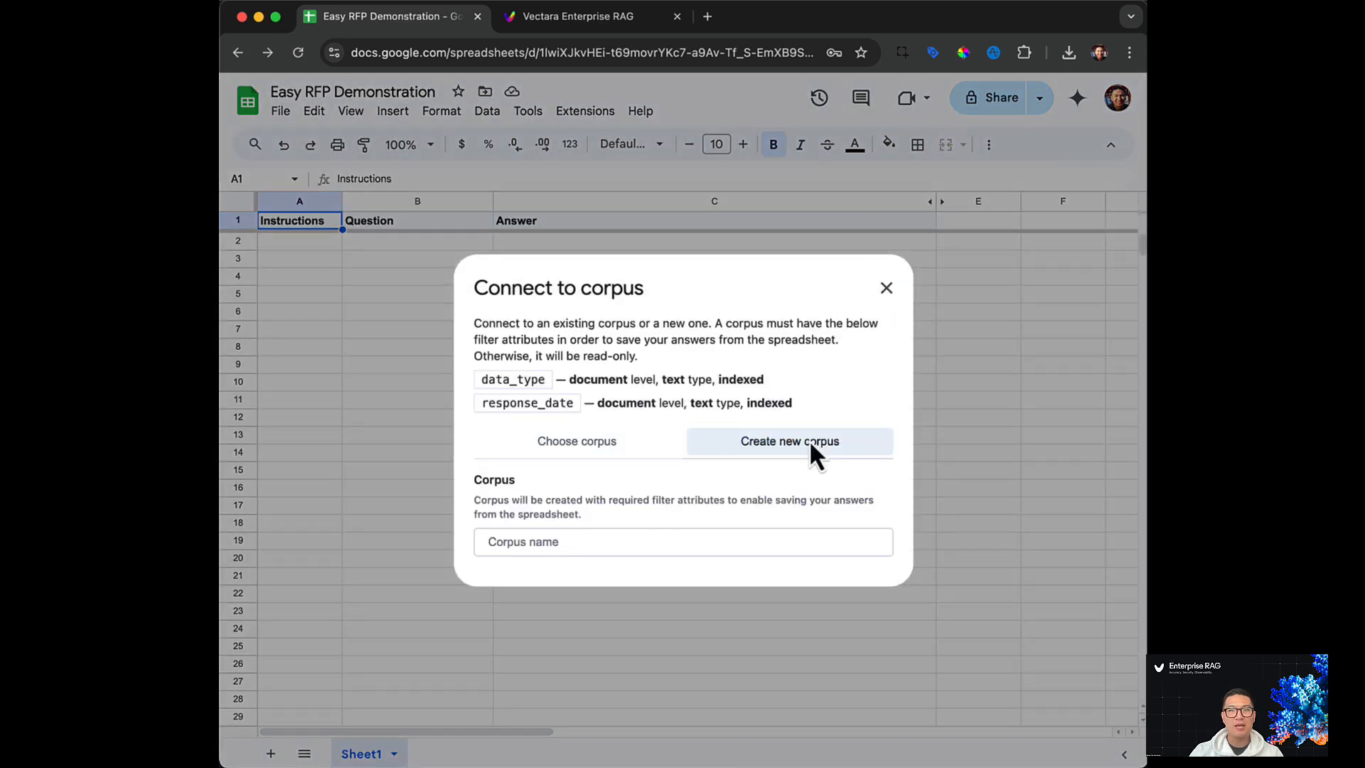
click(673, 542)
text(My )
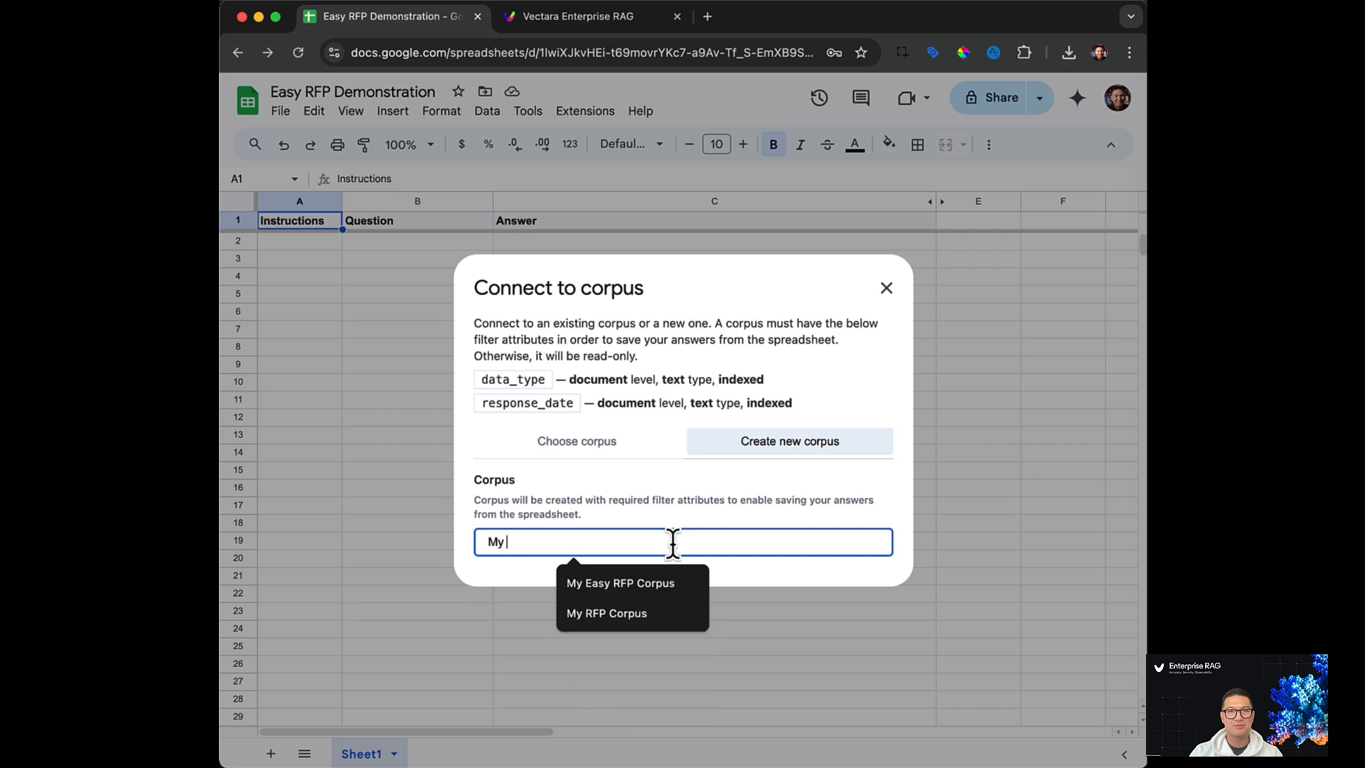
text(Easy RFP Corpus)
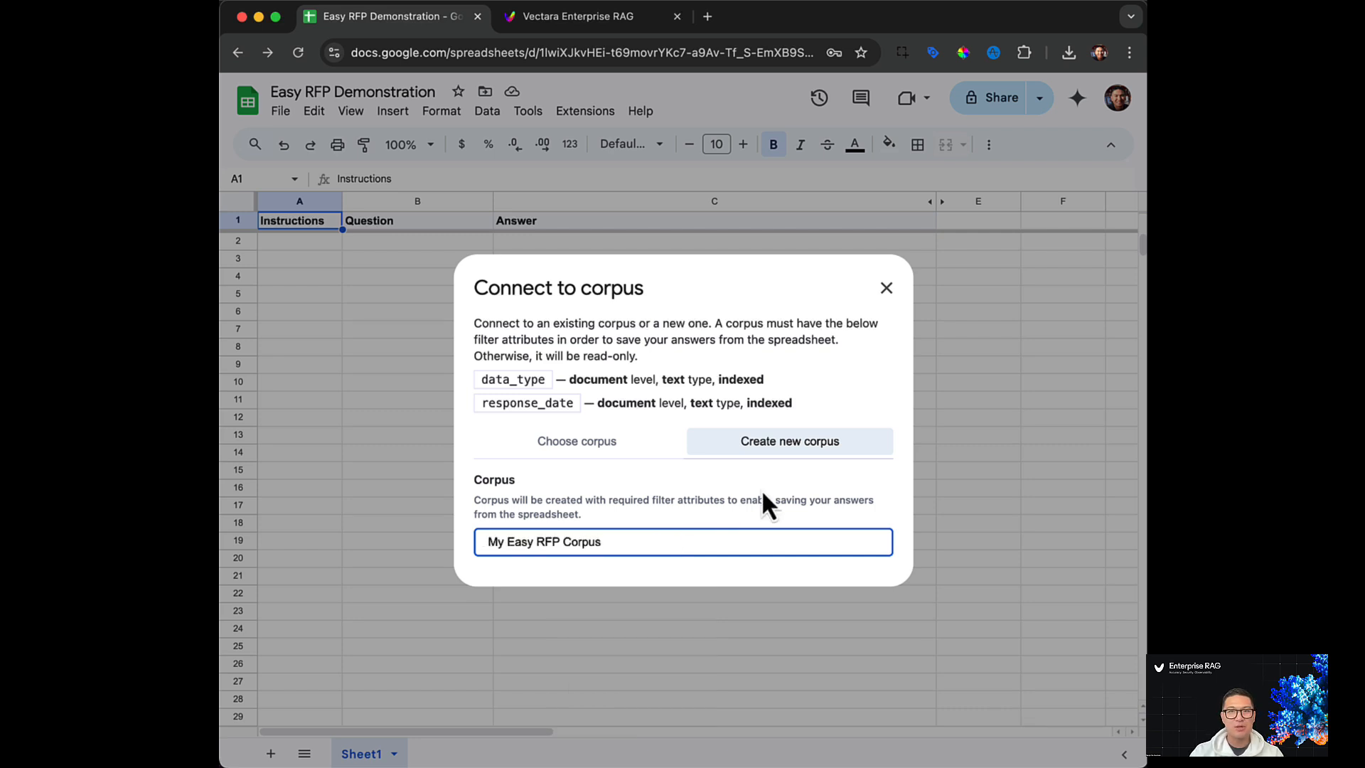
scroll(762, 498, down, 2)
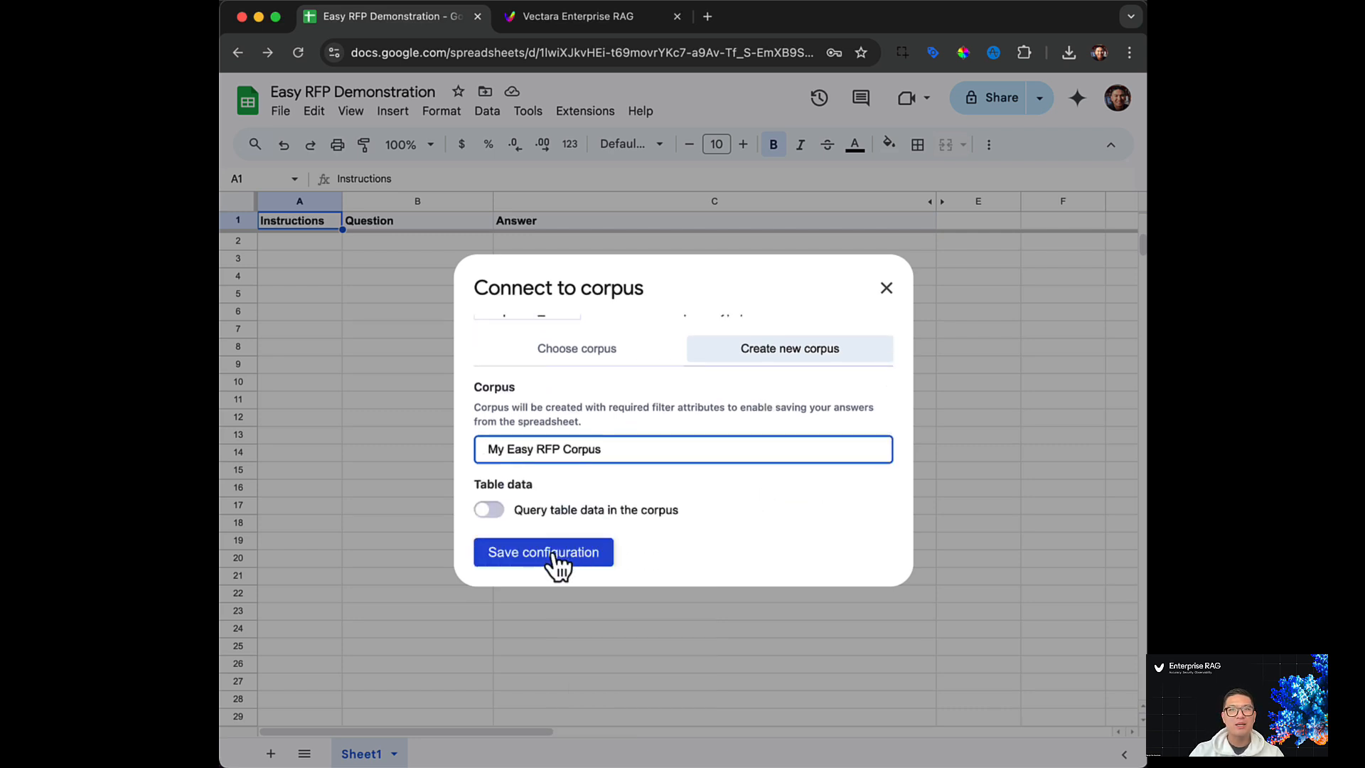
click(557, 555)
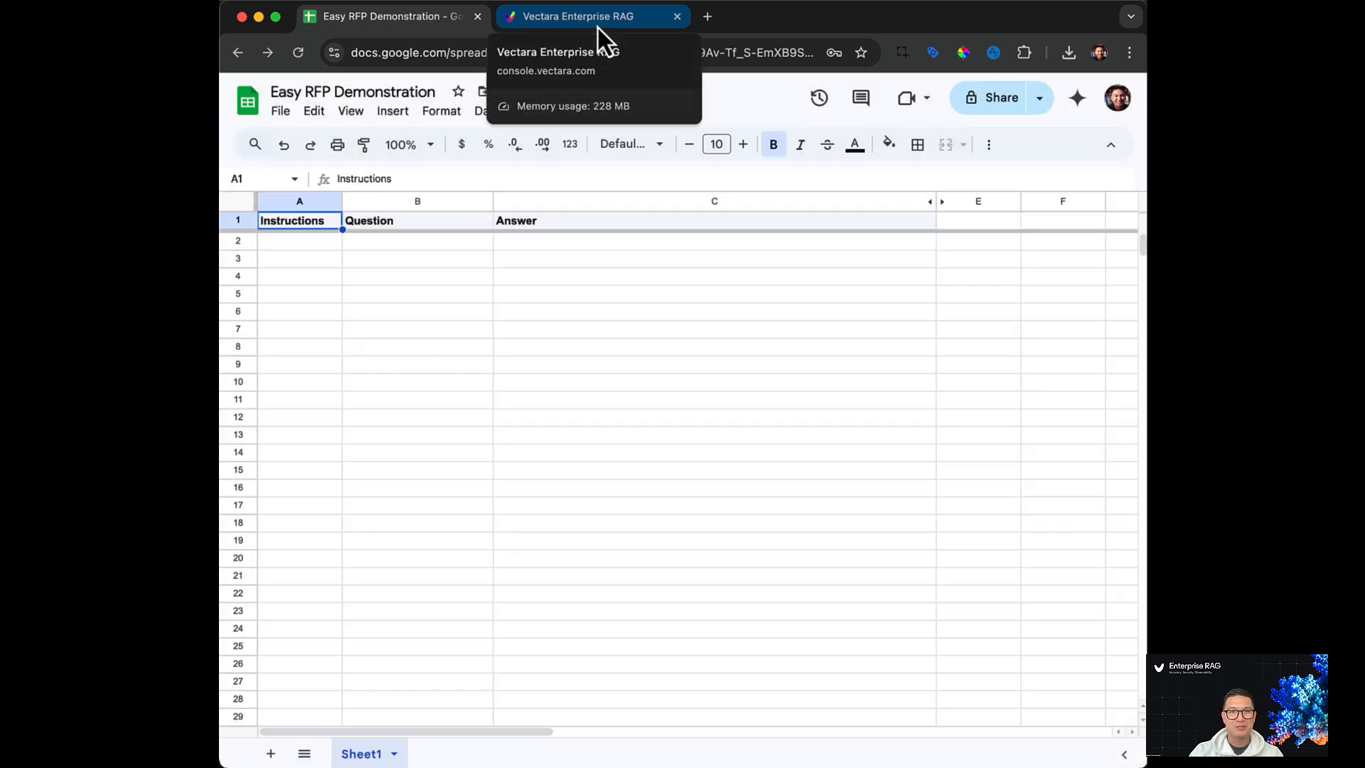
- Switch to the Vectara console, refresh the corpora list and open the file uploader for My Easy RFP Corpus
click(599, 27)
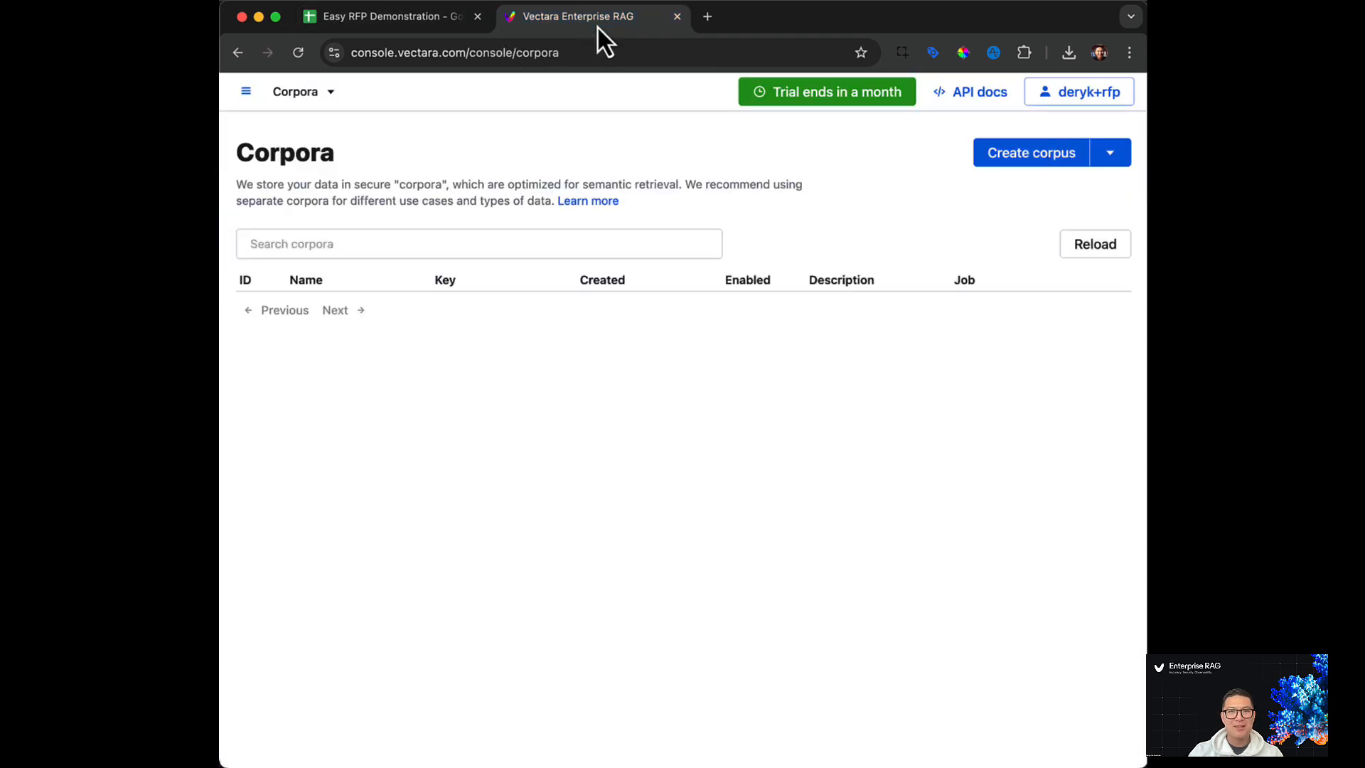
click(297, 61)
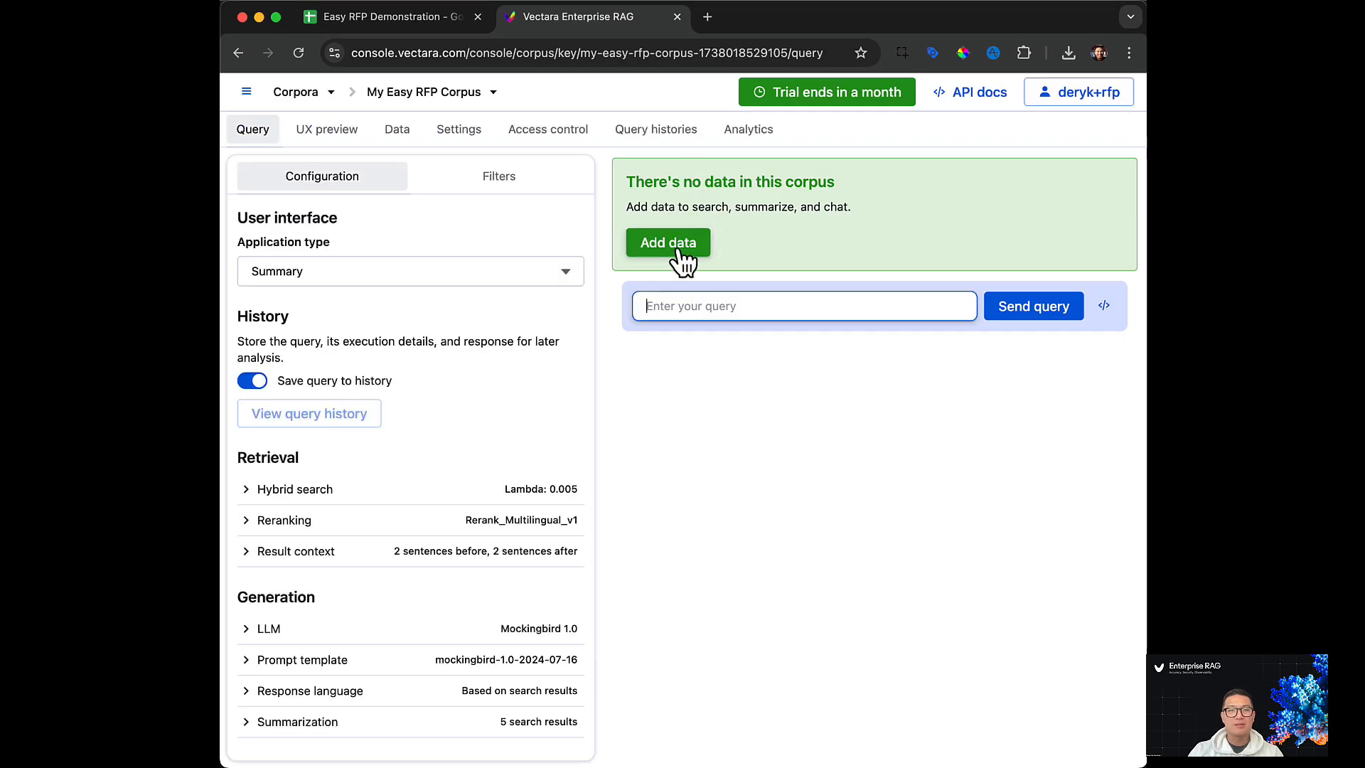
click(677, 247)
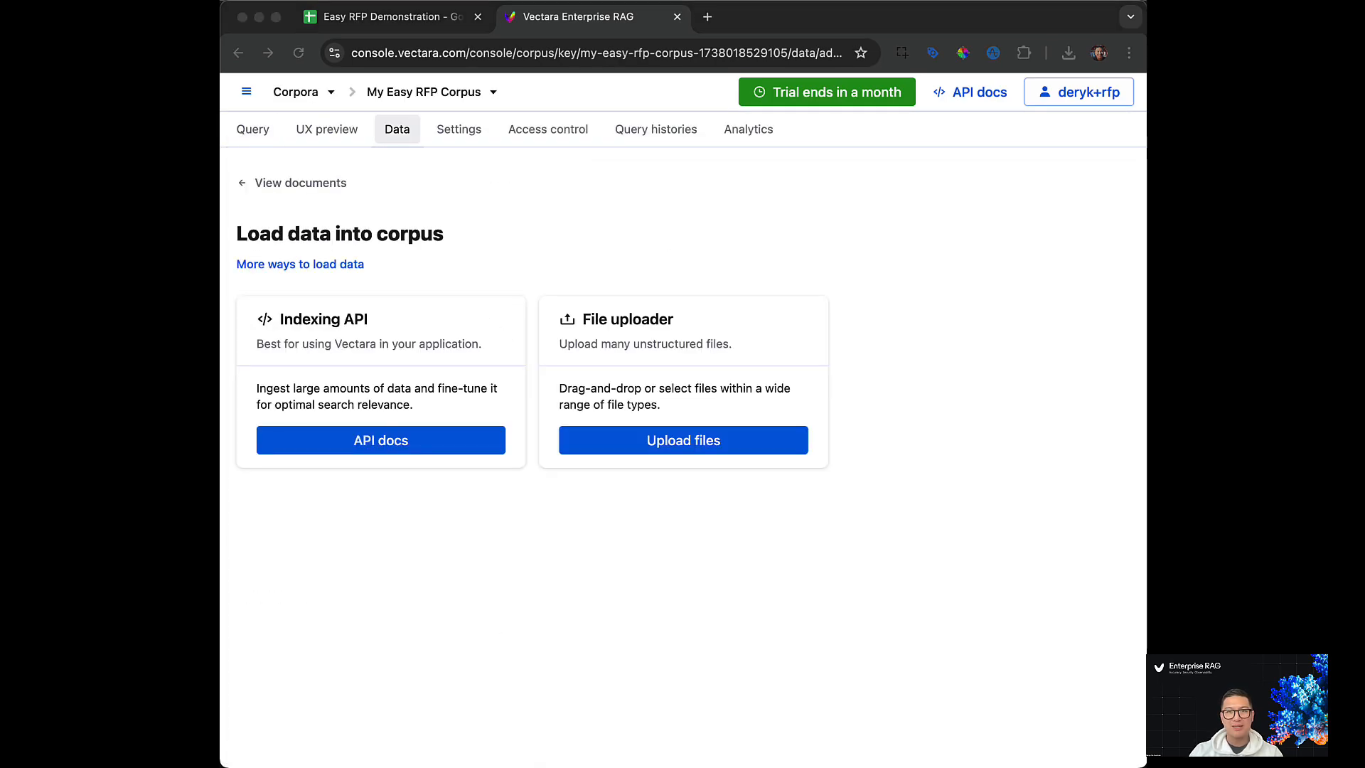
click(653, 448)
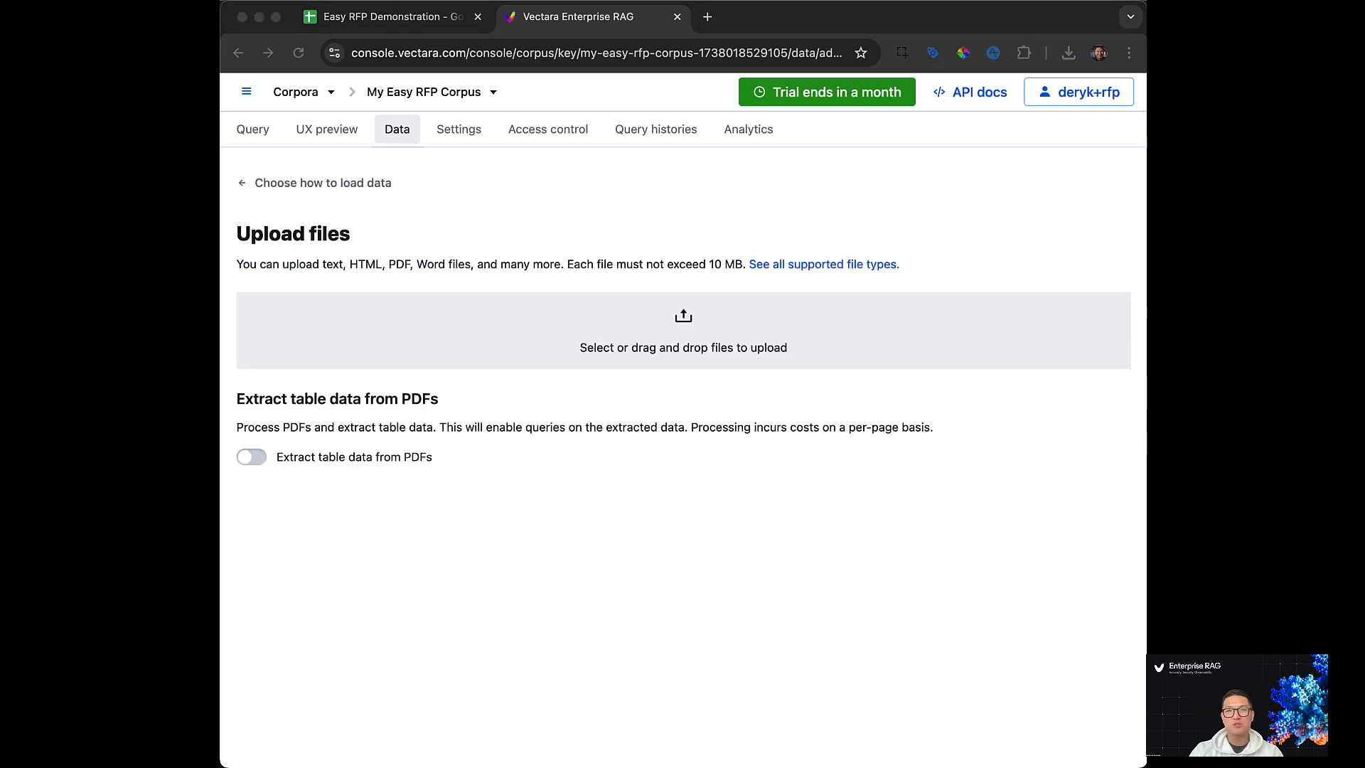
- Upload the 16 Vectara success story, overview, documentation and executive brief PDFs to the corpus without table data extraction
drag(224, 498, 487, 347)
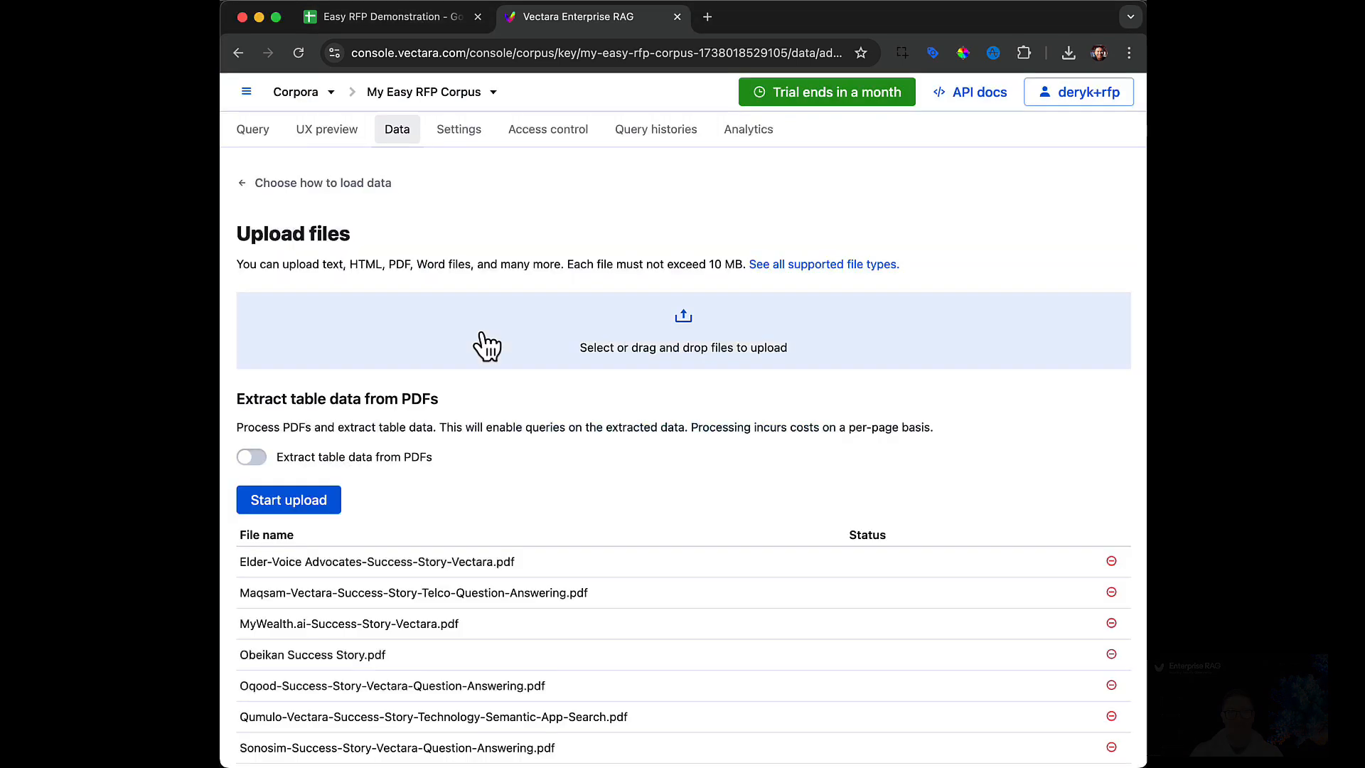
click(289, 500)
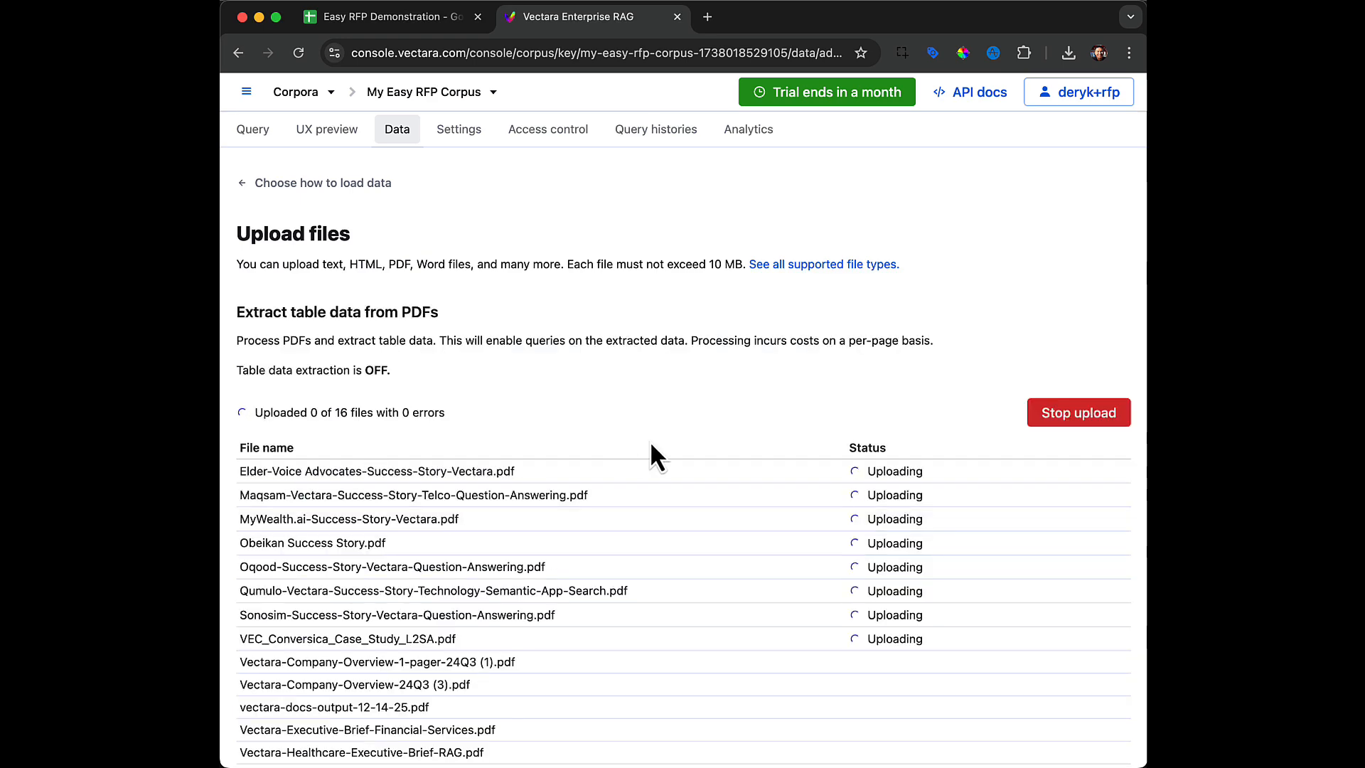
scroll(704, 533, down, 3)
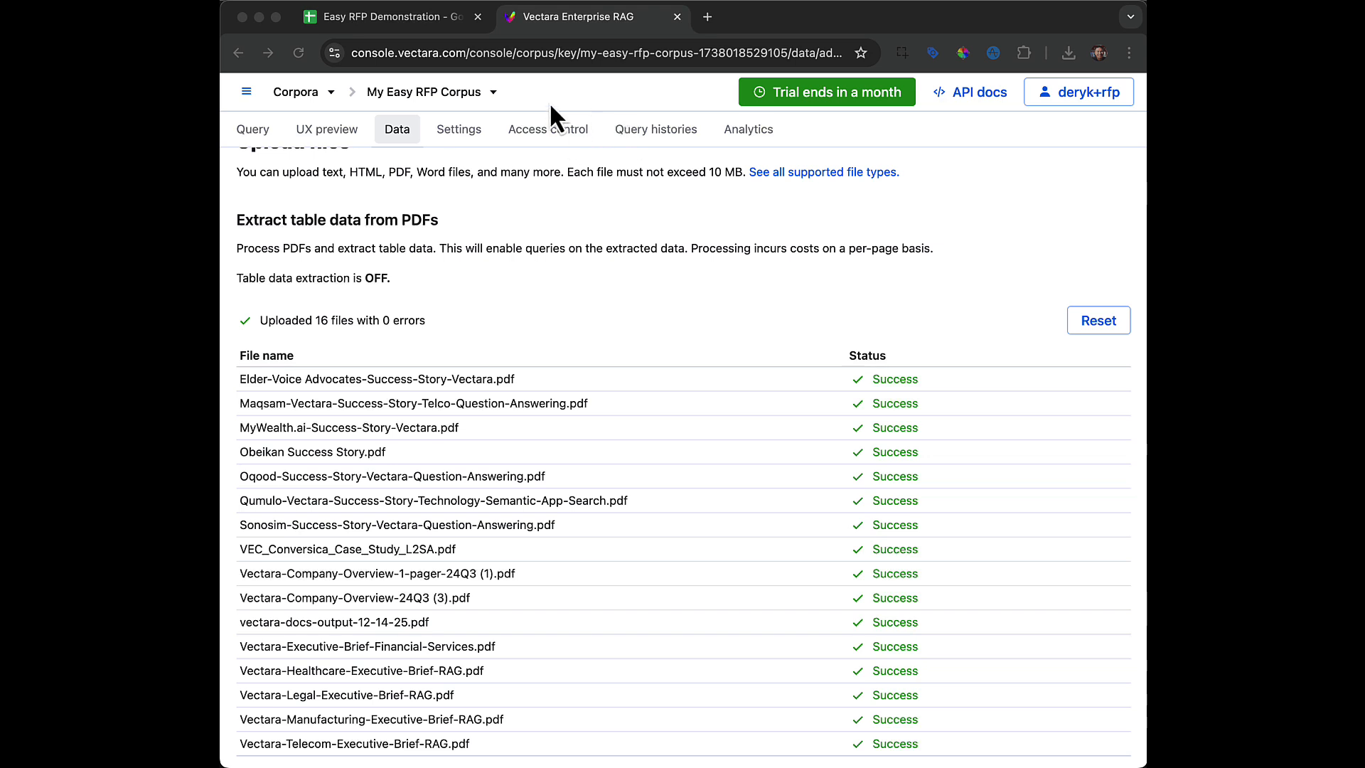
- In the Easy RFP Demonstration spreadsheet, enter "What does Vectara do?" in B3 and "How does Vectara help financial services?" in B4
click(405, 20)
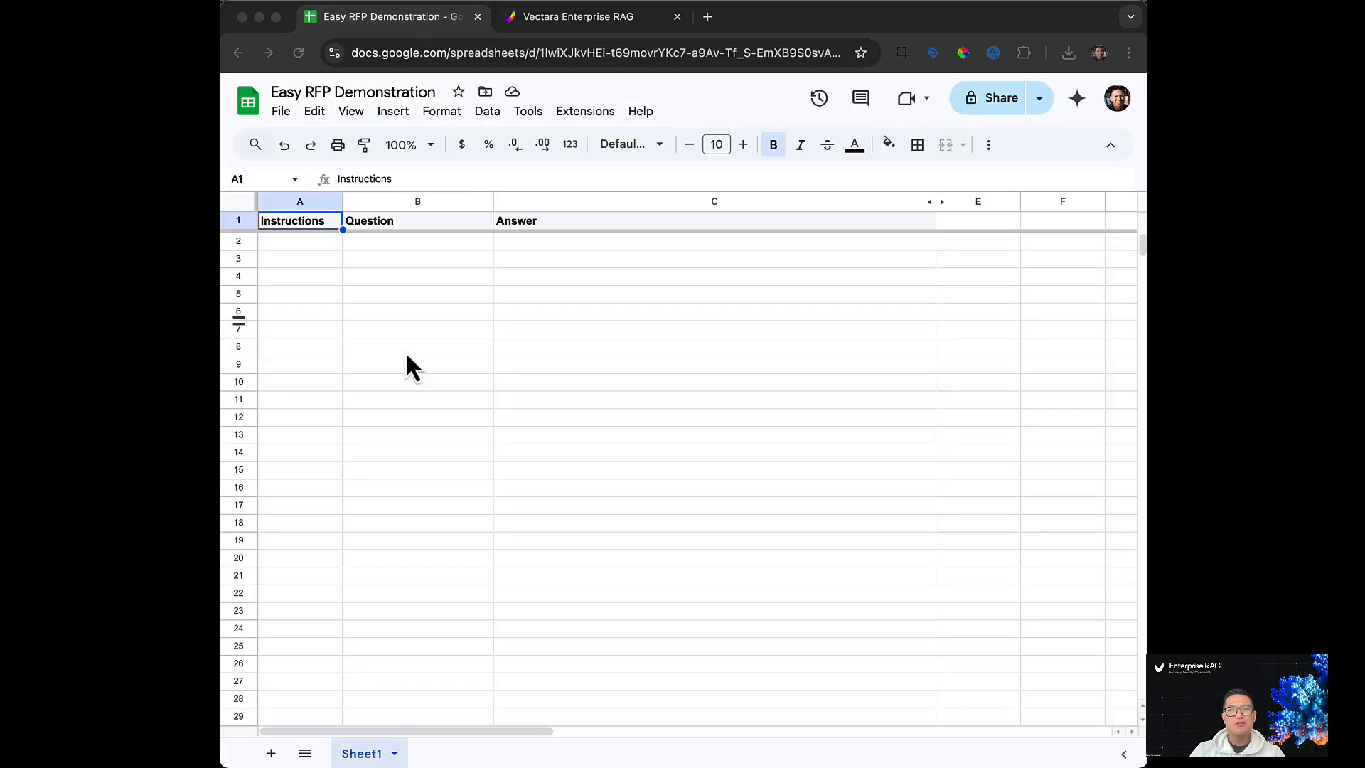
click(388, 262)
right_click(399, 263)
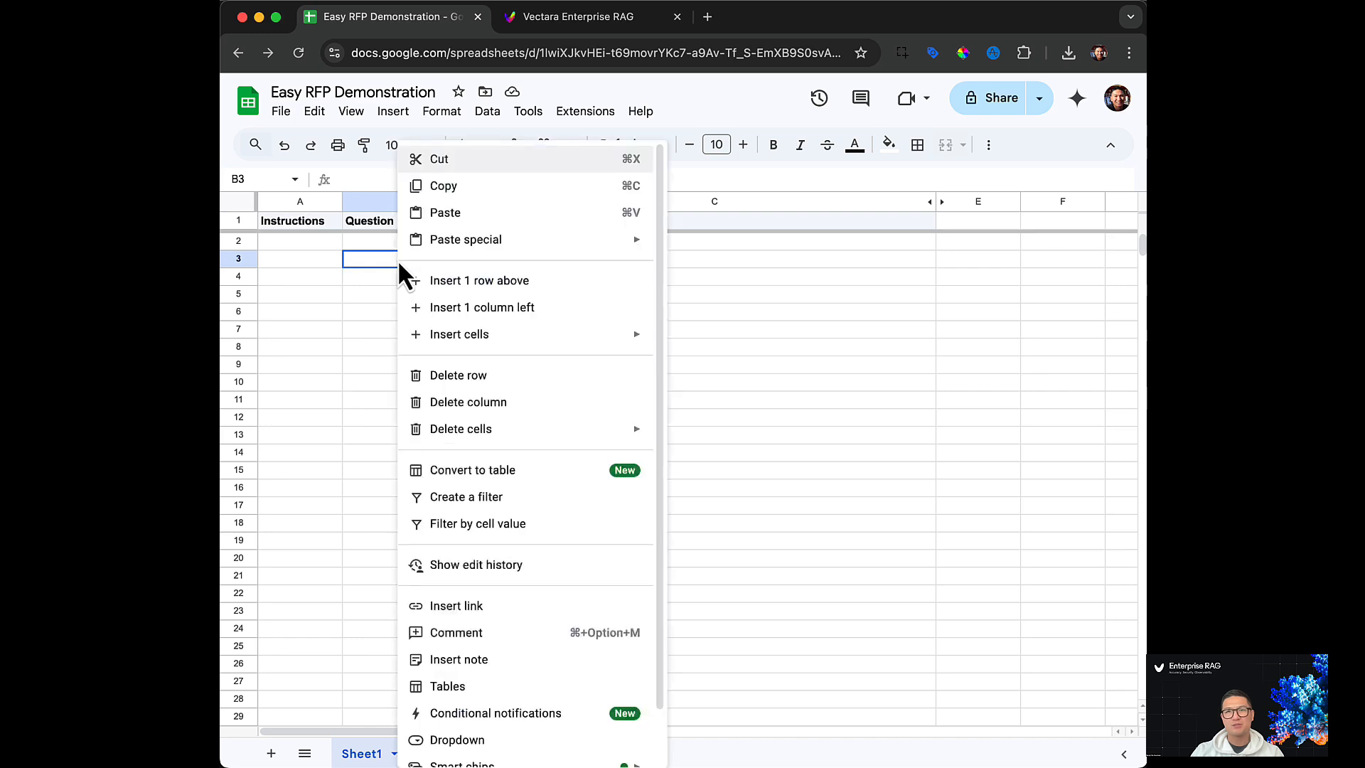
mouse_move(455, 240)
click(683, 245)
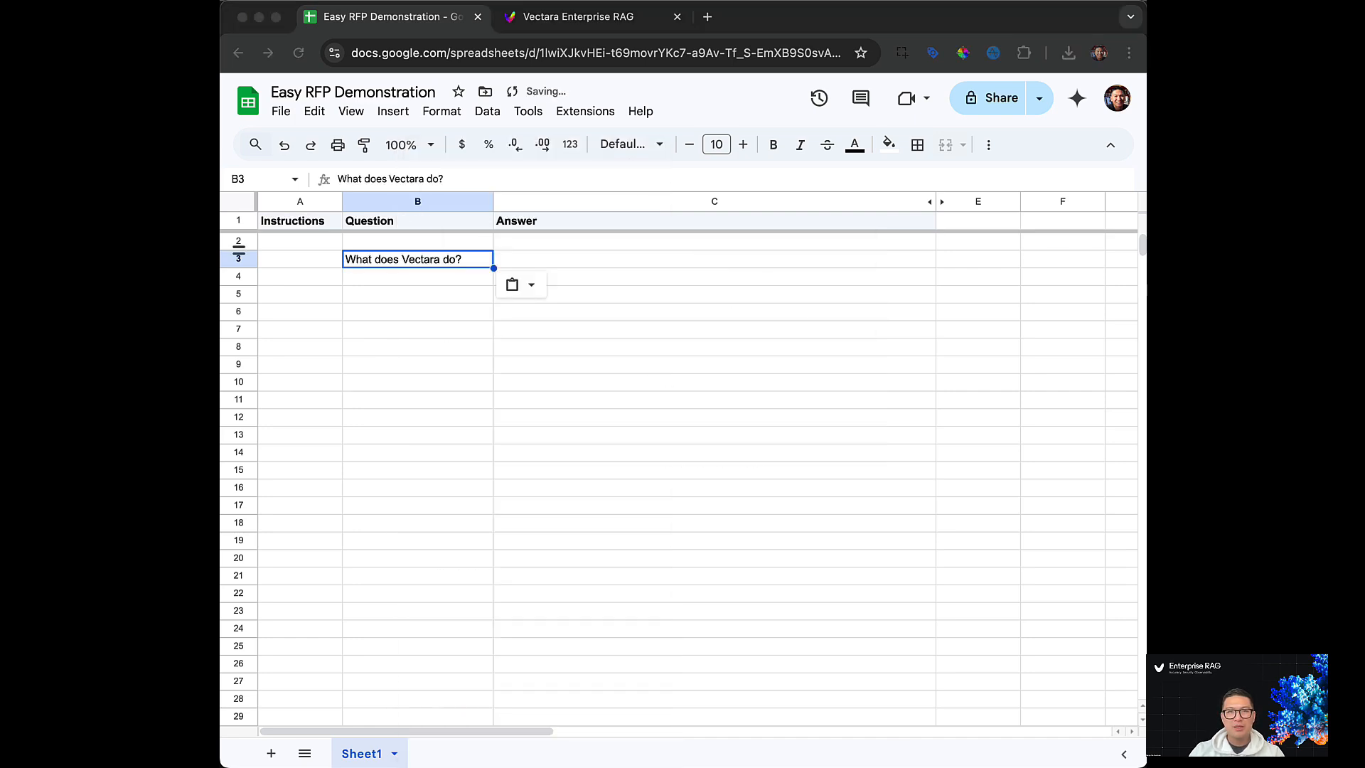
click(393, 276)
right_click(392, 276)
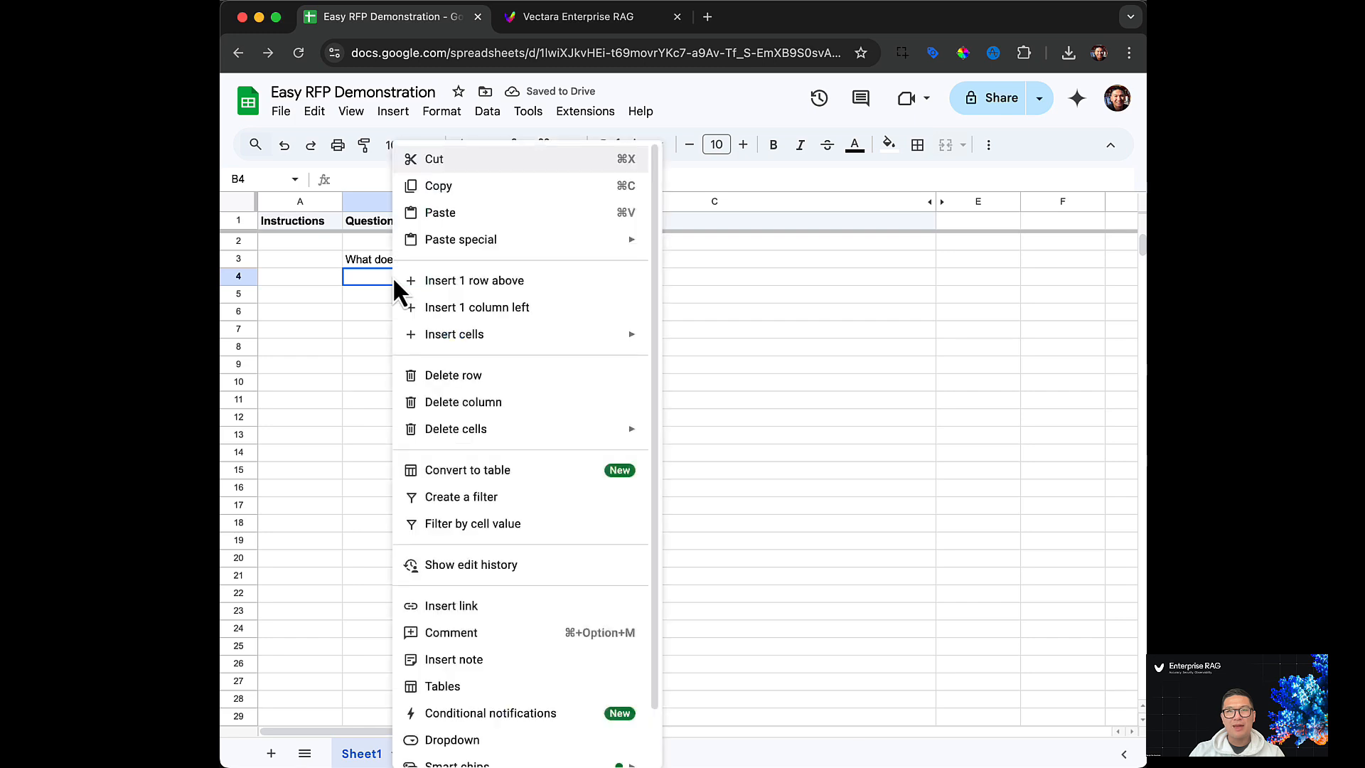
mouse_move(504, 241)
click(766, 249)
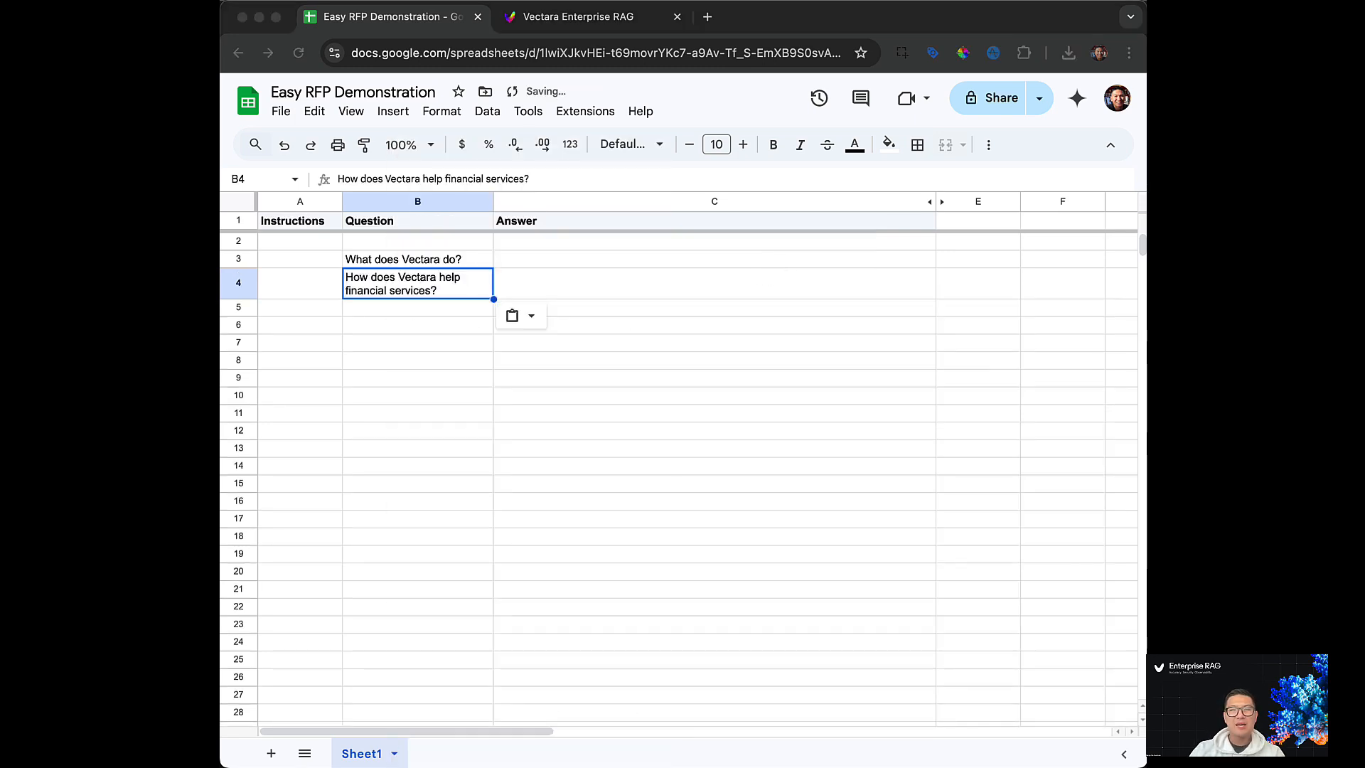
- Enter "How many customers does Vectara have?" in B5 and "Who is the CEO of Vectara?" in B6
click(357, 311)
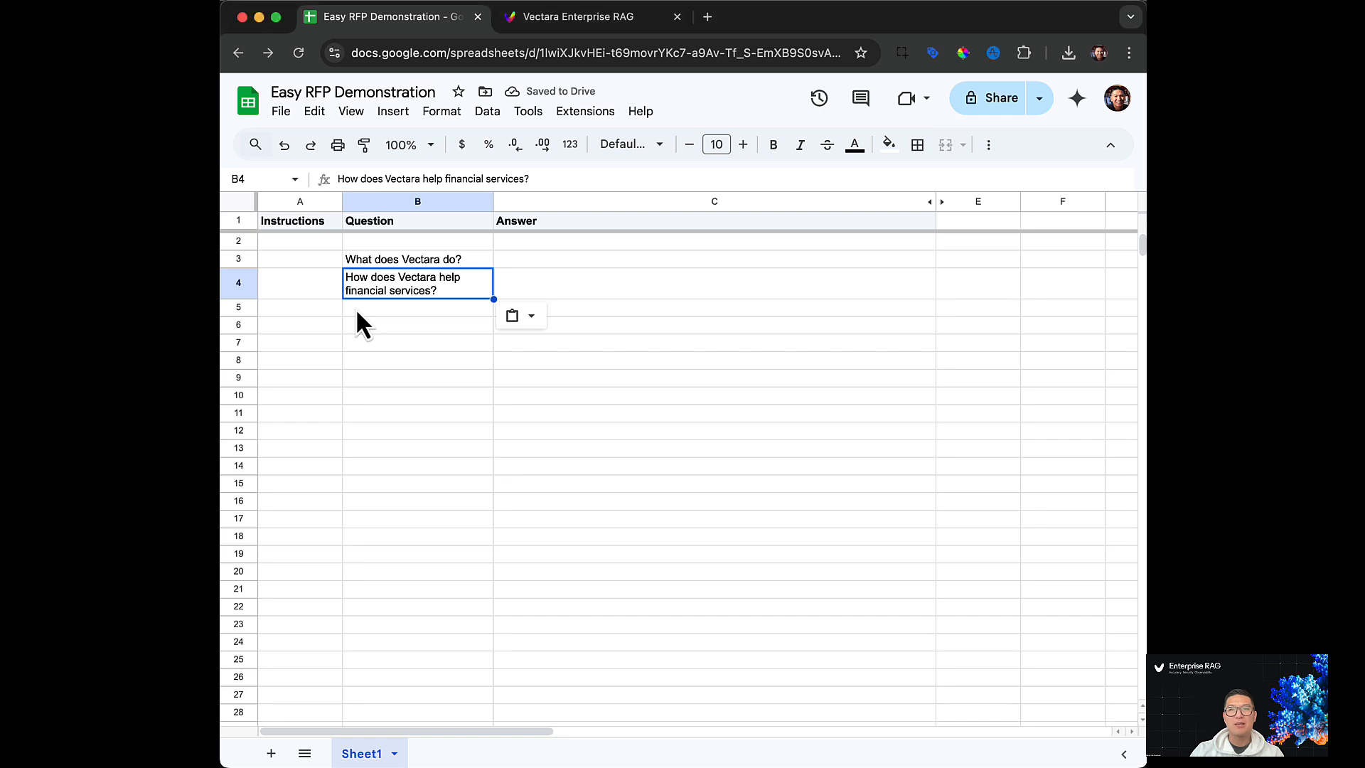
right_click(356, 312)
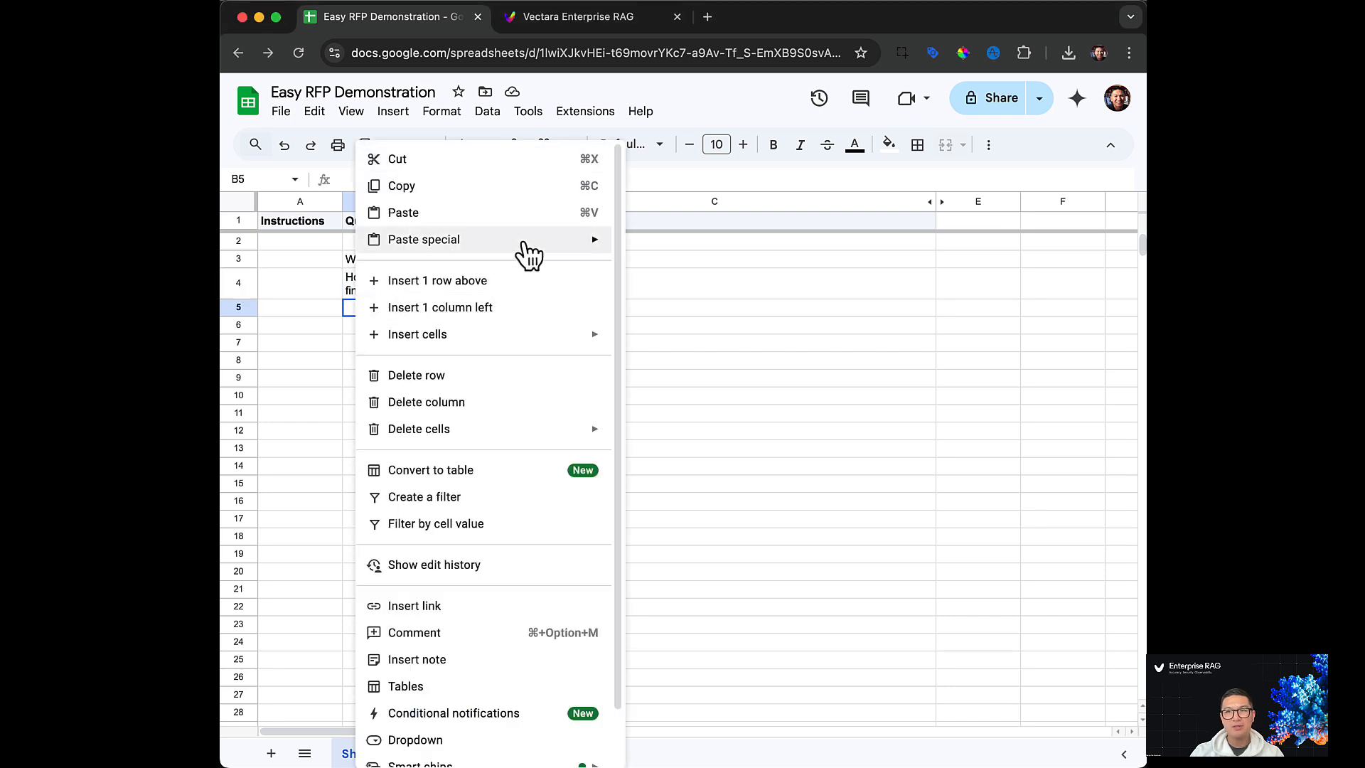
mouse_move(526, 250)
click(657, 245)
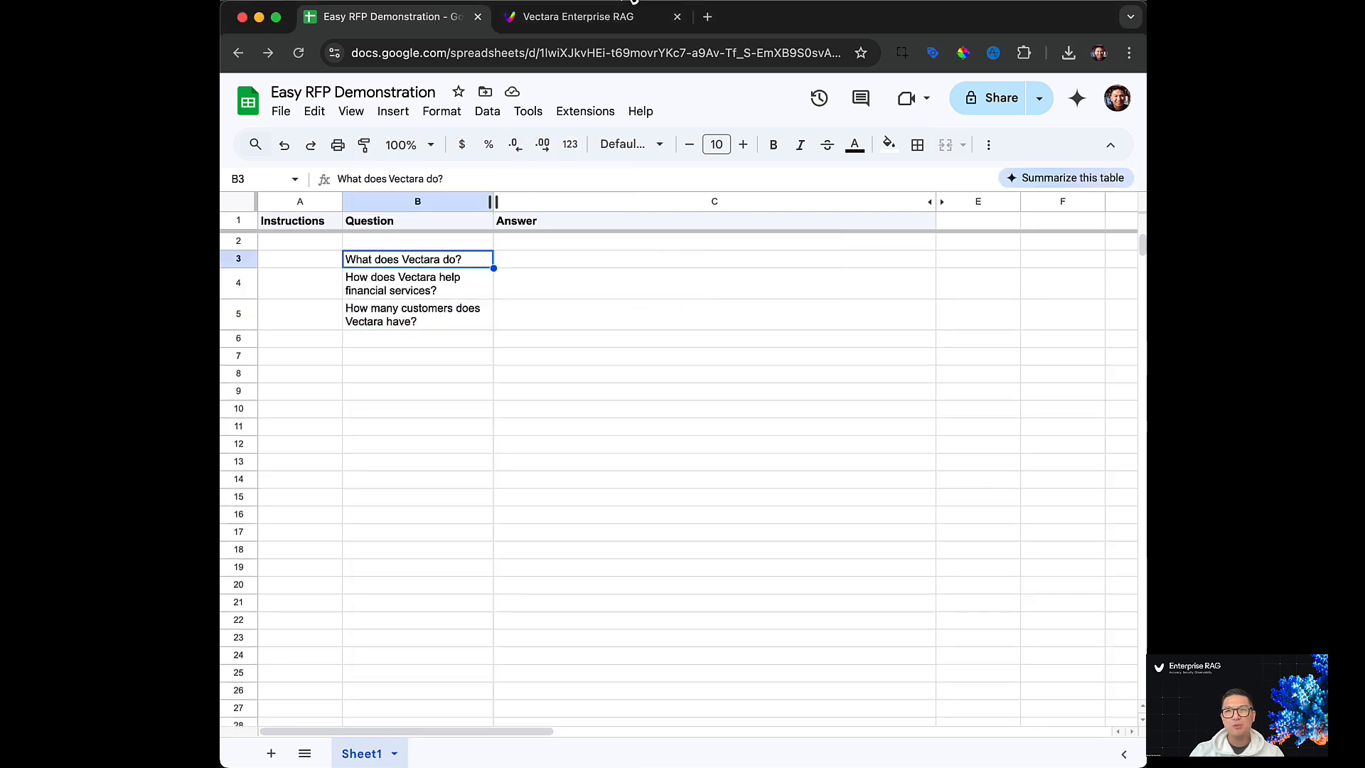
click(437, 338)
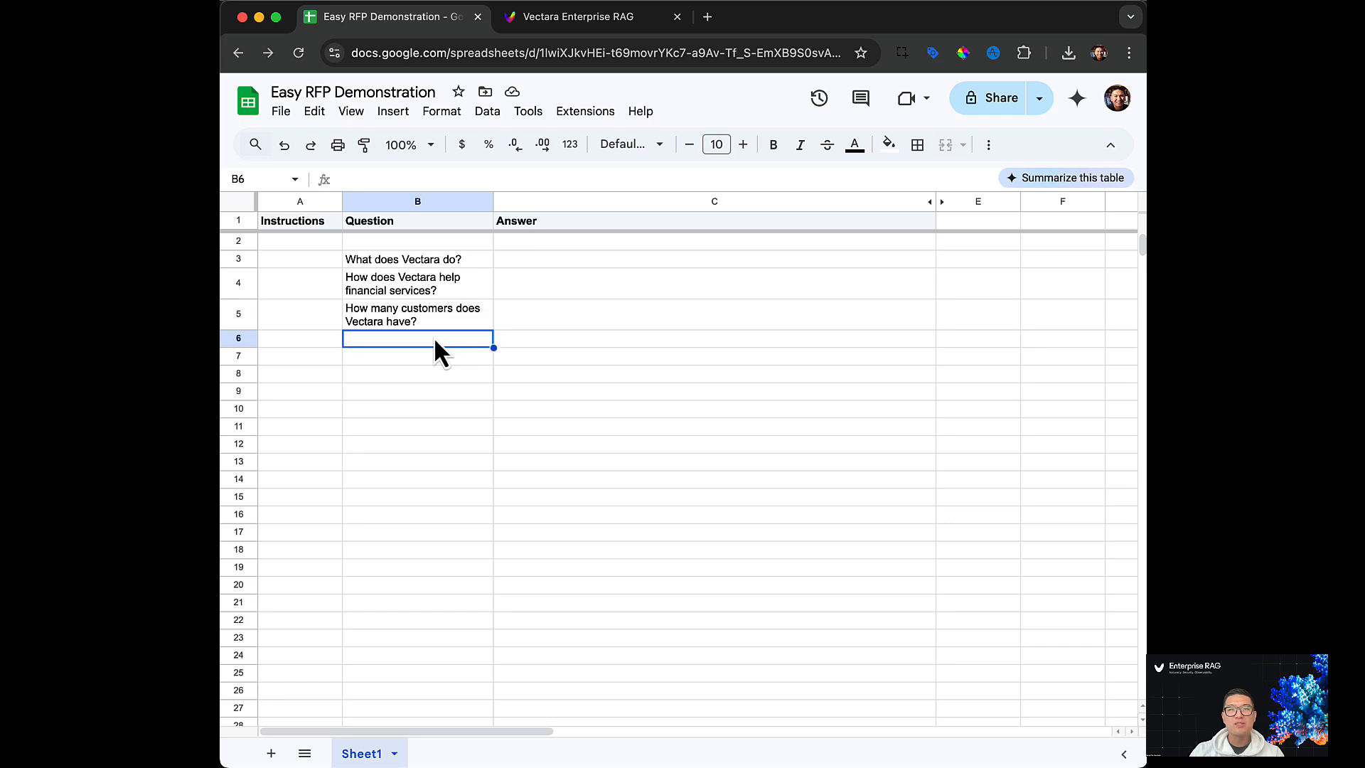
right_click(437, 340)
mouse_move(557, 244)
click(772, 247)
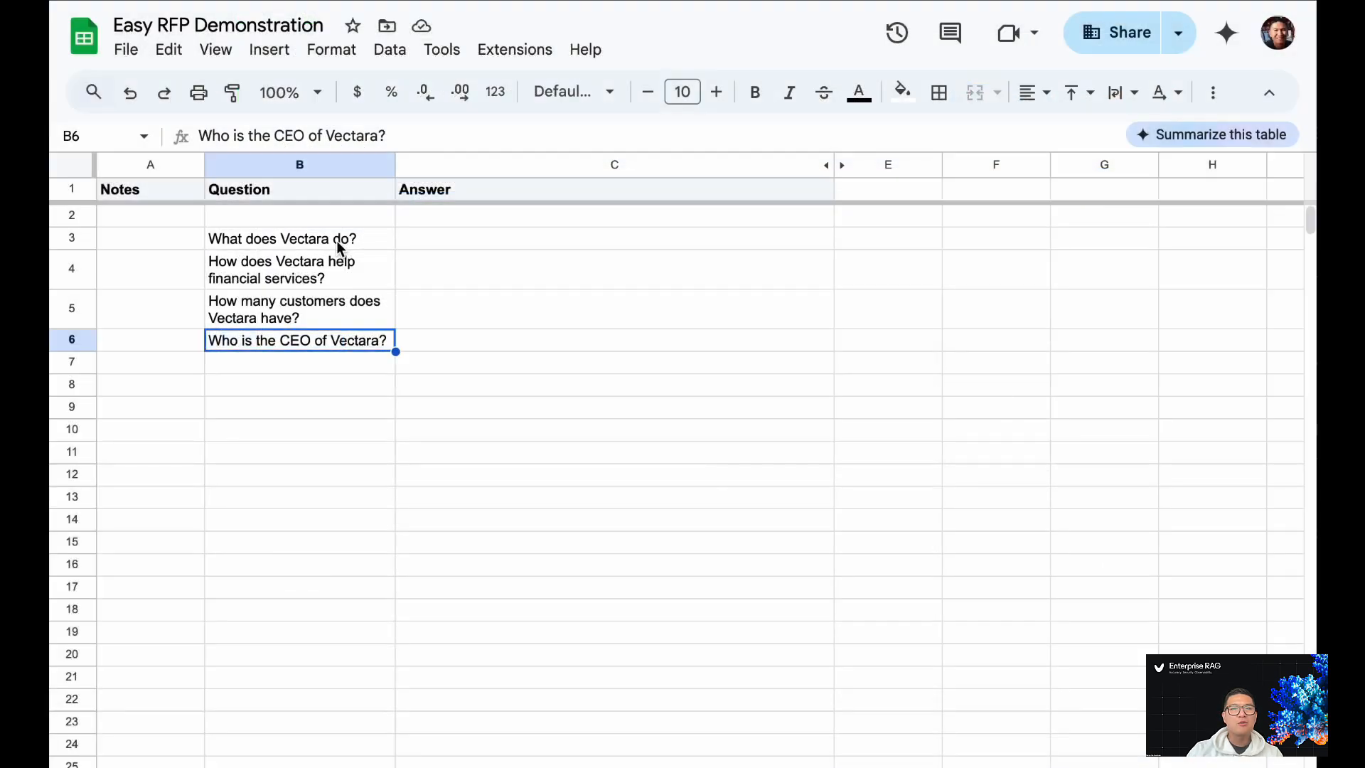
- Generate Easy RFP answers for the four questions in B3:B6, then deselect the range
click(336, 240)
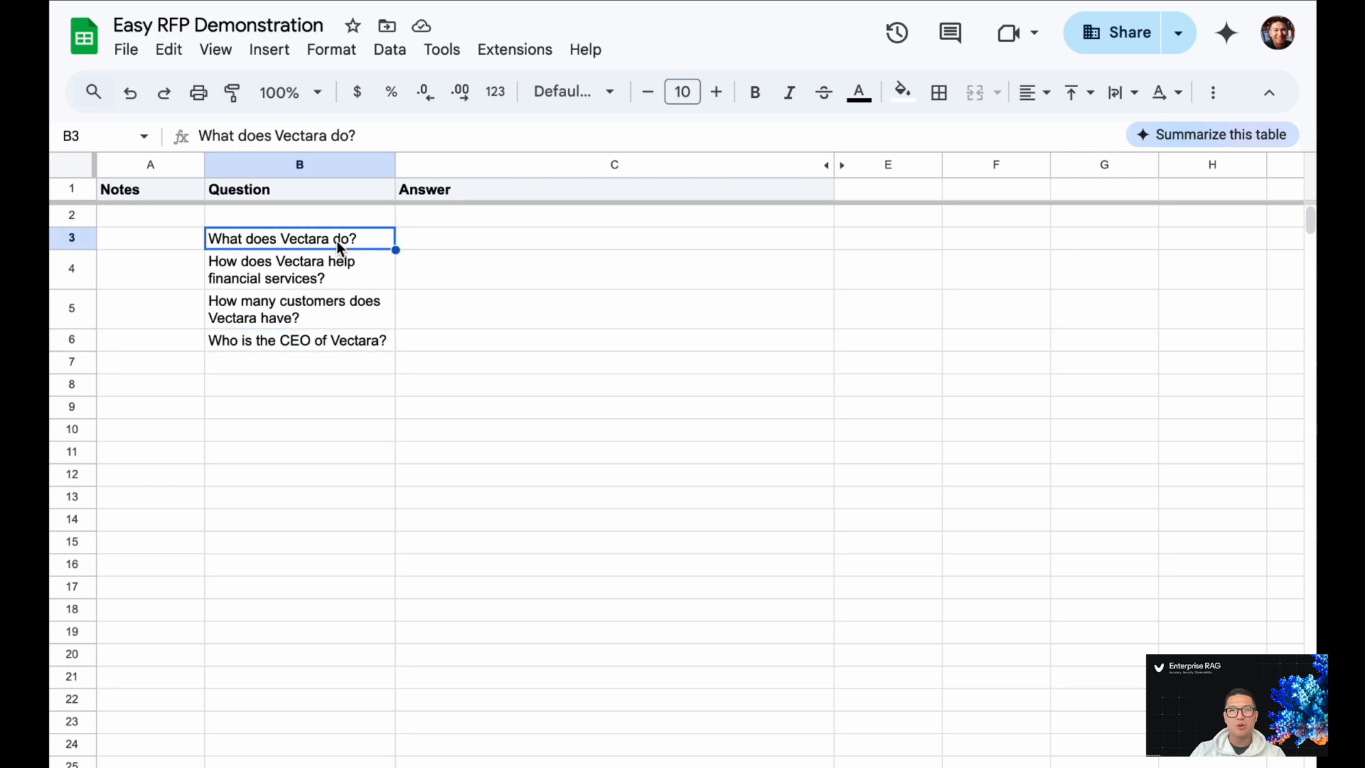
shift+click(349, 341)
click(526, 52)
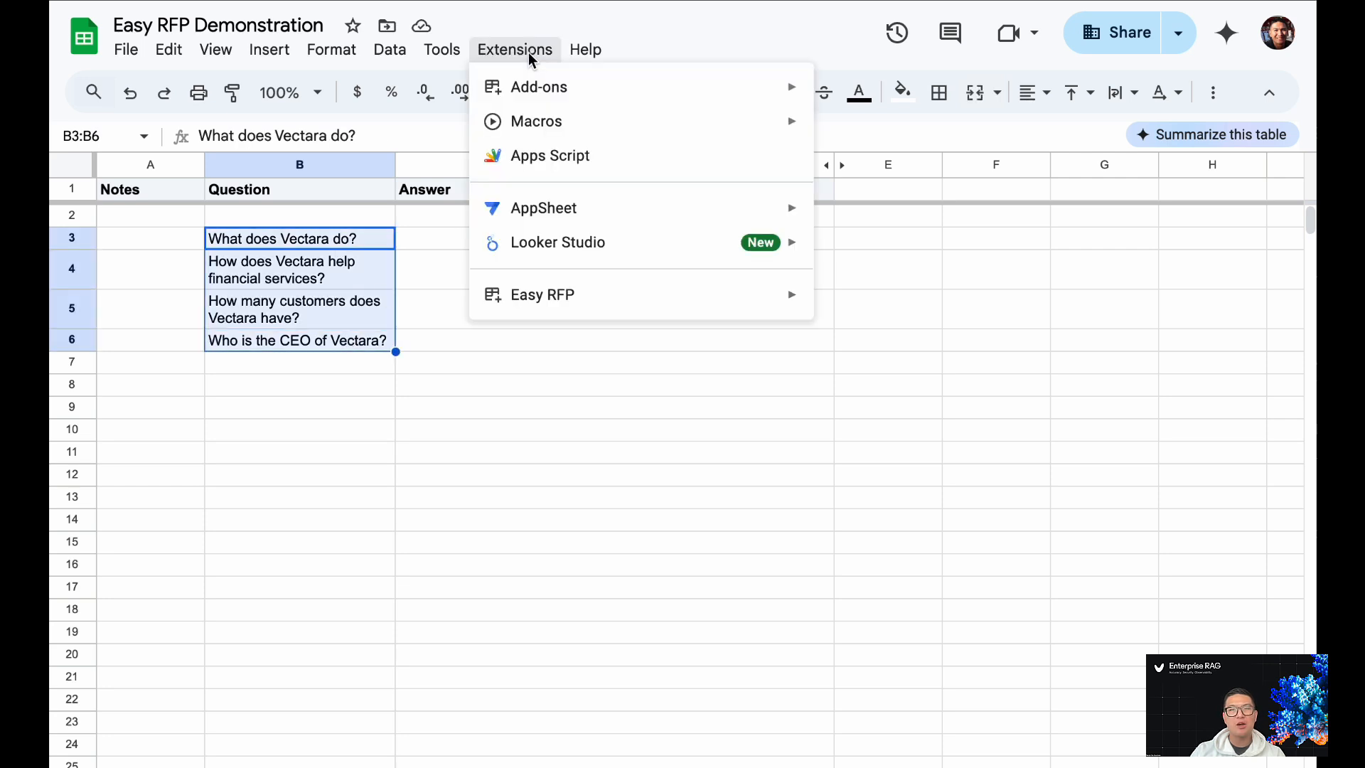
mouse_move(683, 293)
click(916, 348)
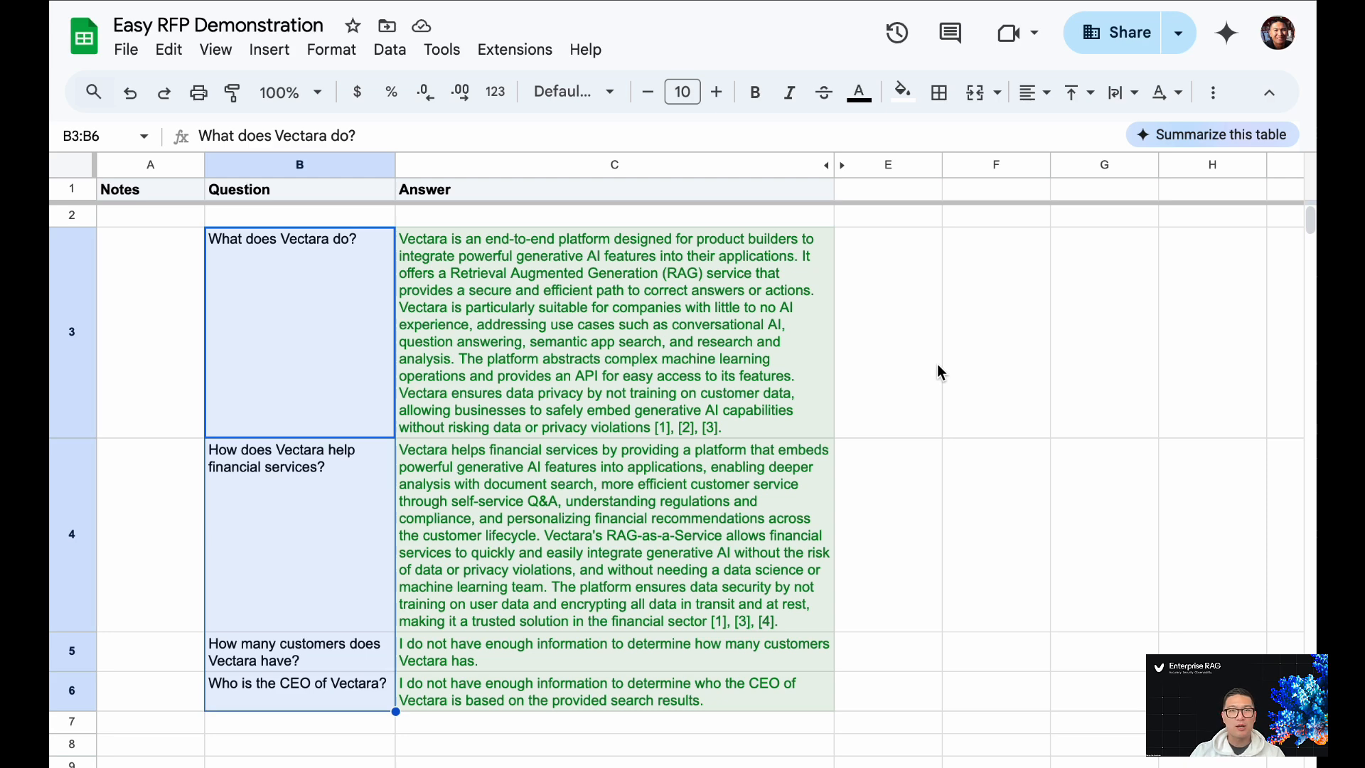
click(959, 533)
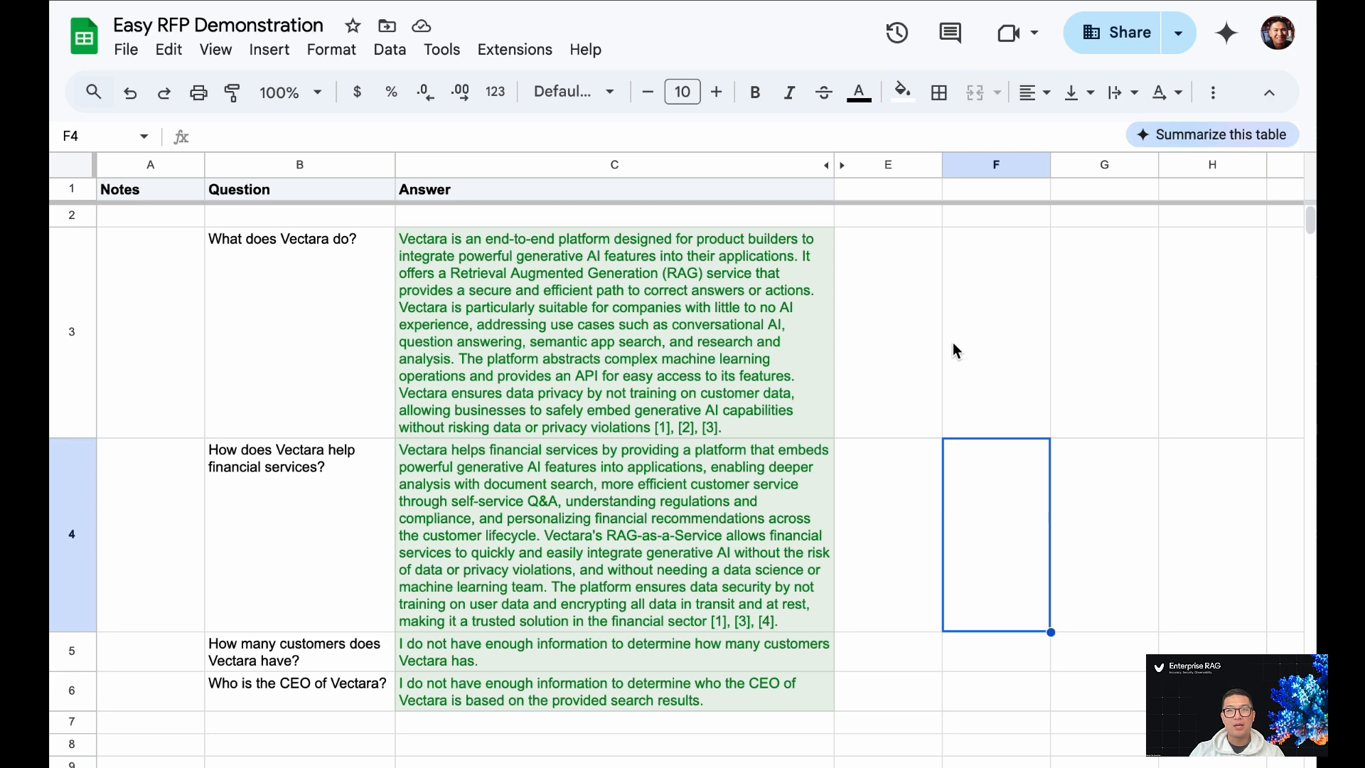
- Convert the generated answer in C3 about what Vectara does to editable text with Easy RFP
click(775, 364)
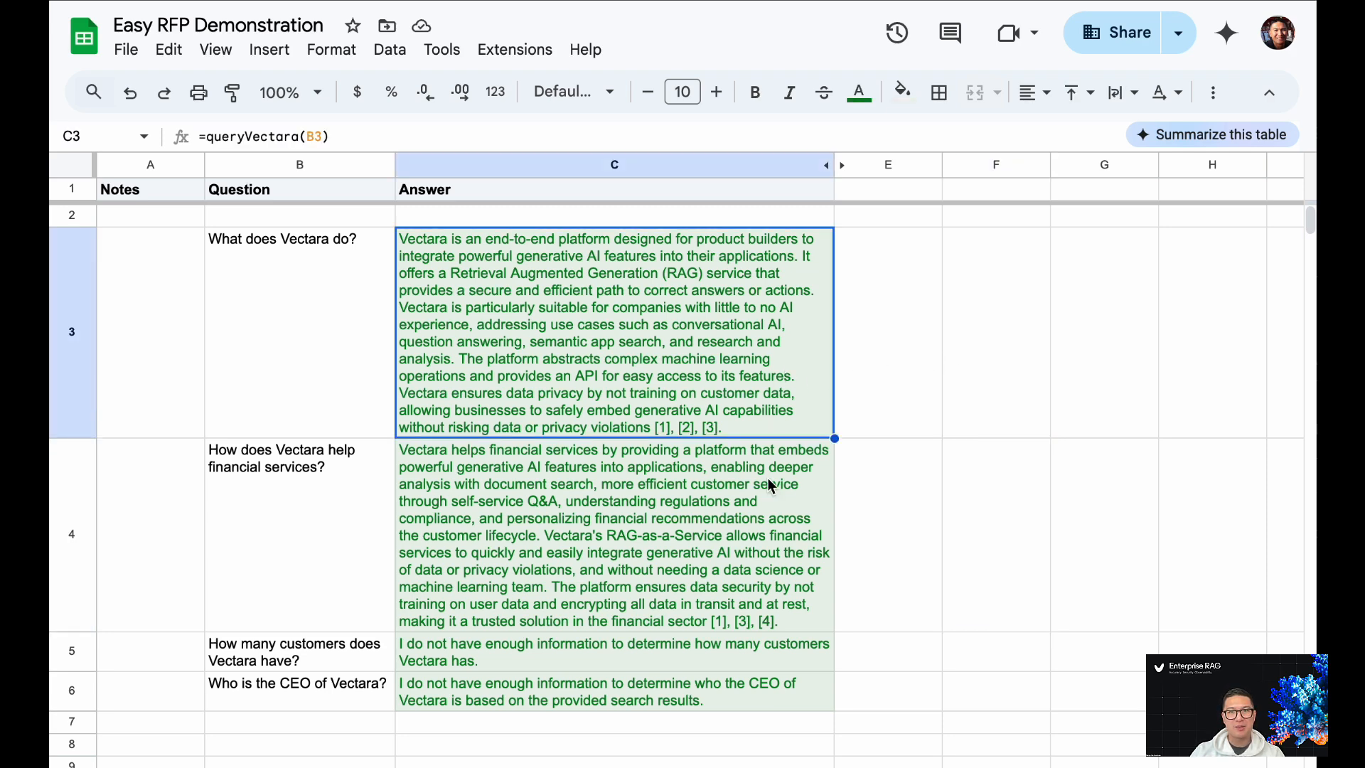
click(535, 51)
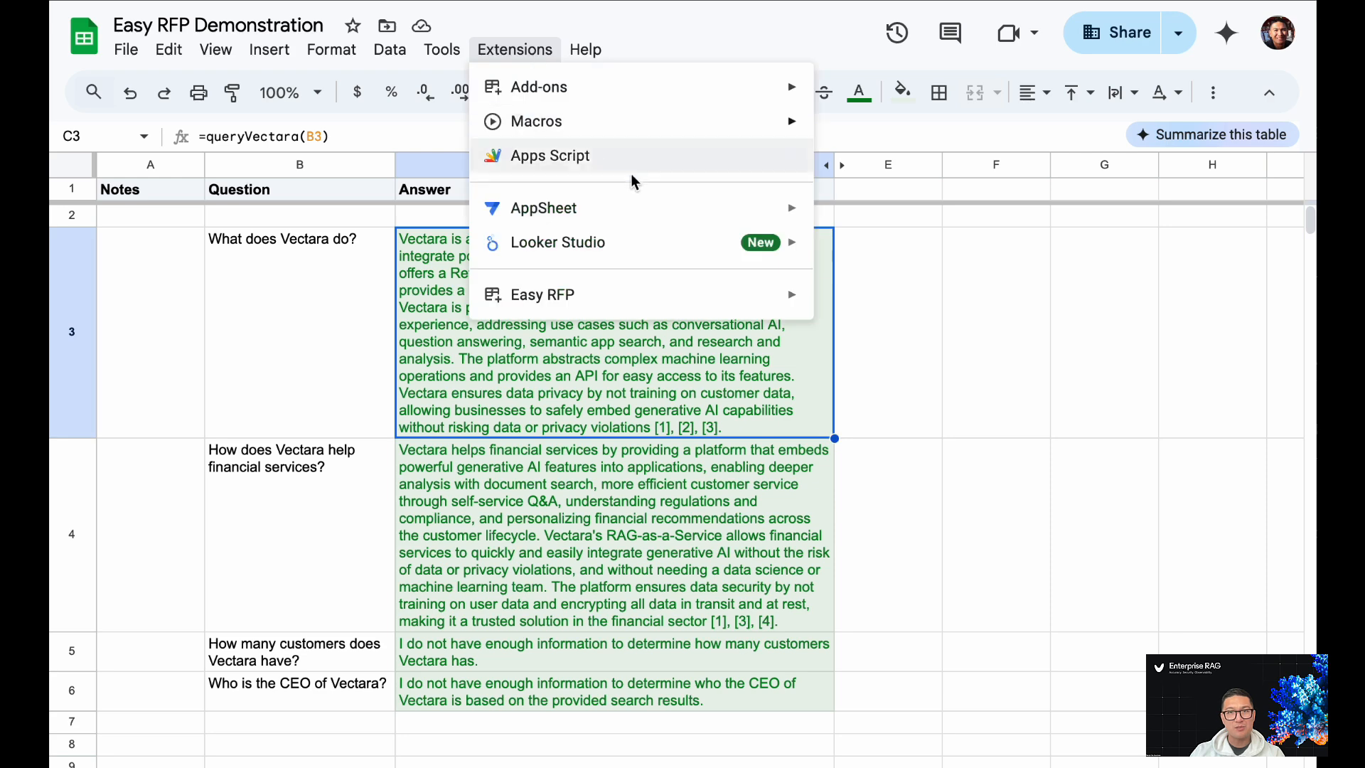
mouse_move(669, 290)
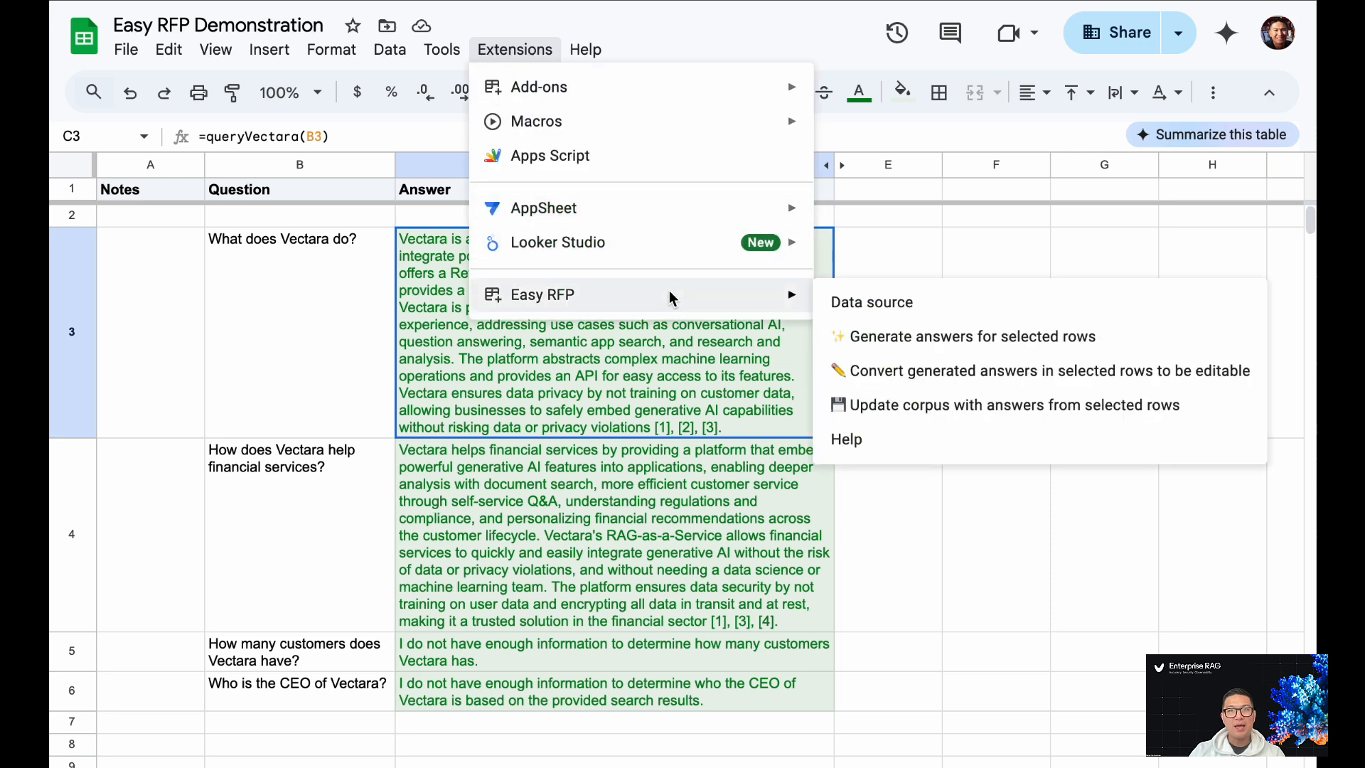
click(1013, 365)
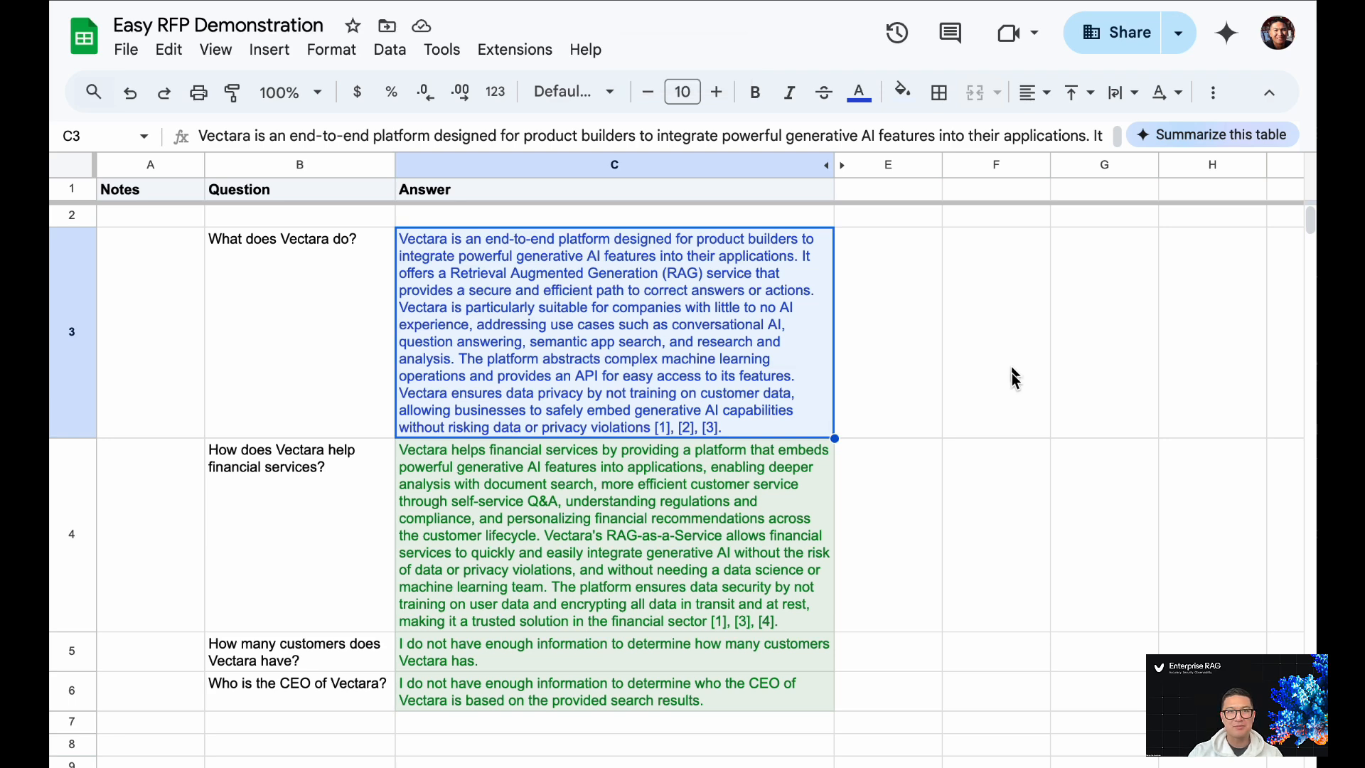
- Convert the generated answer in C4 about financial services to editable text with Easy RFP
click(691, 553)
click(505, 49)
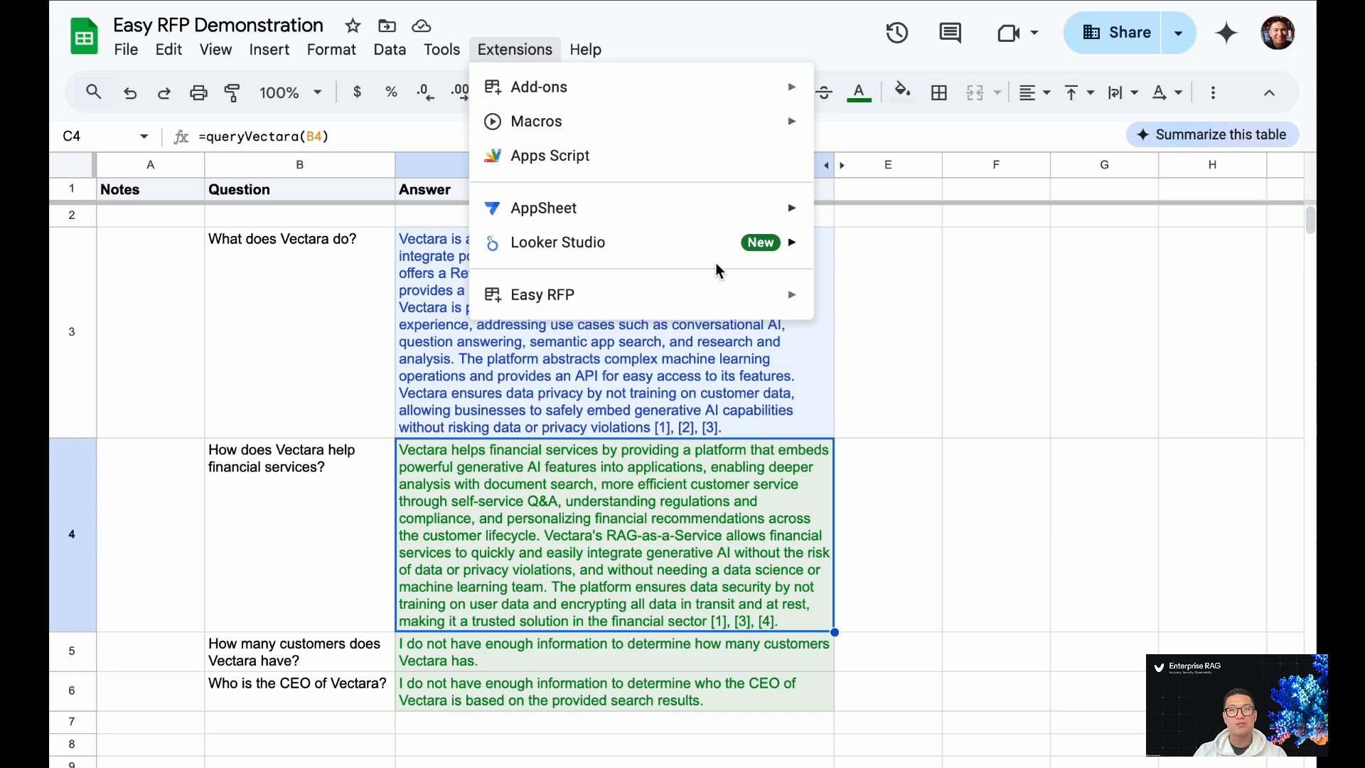
mouse_move(741, 304)
click(981, 373)
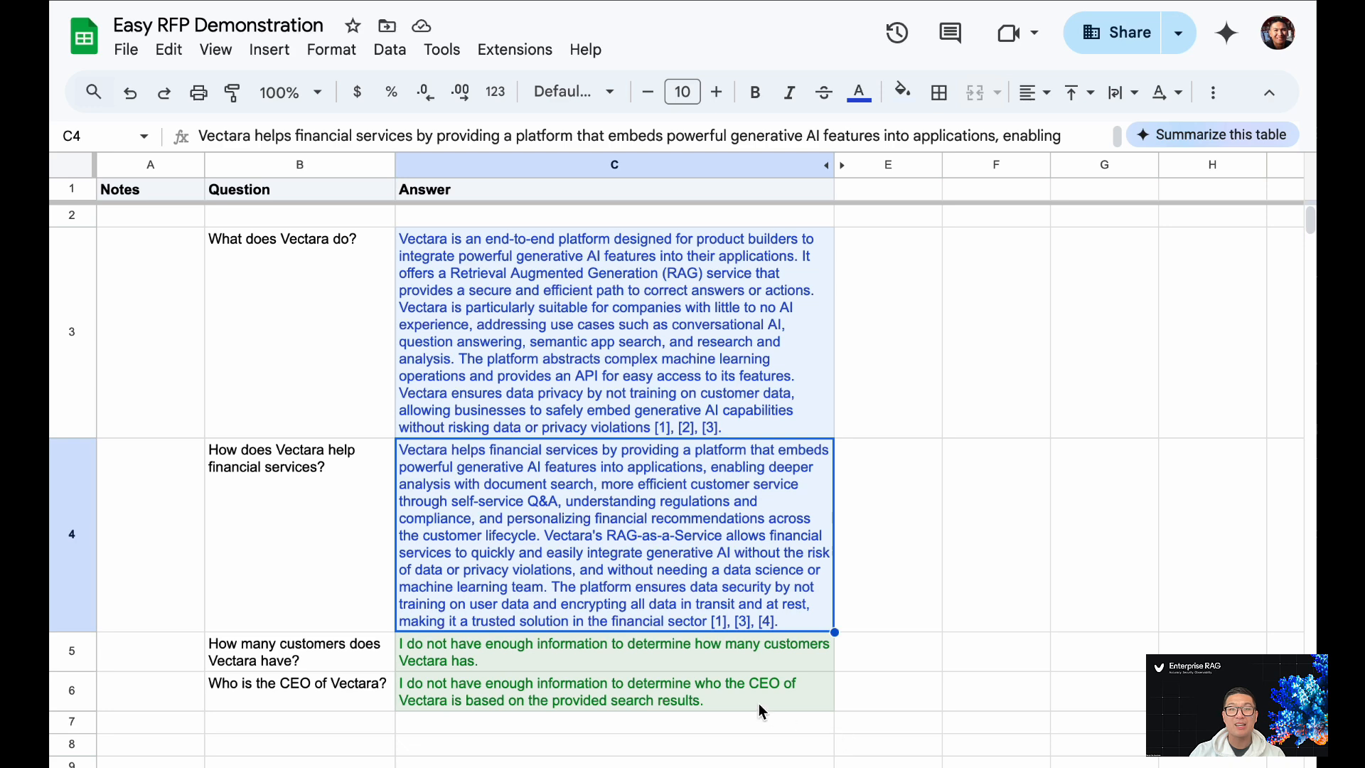
- Replace the formula in C6 with the answer "Amr Awadallah is the CEO of Vectara."
click(721, 703)
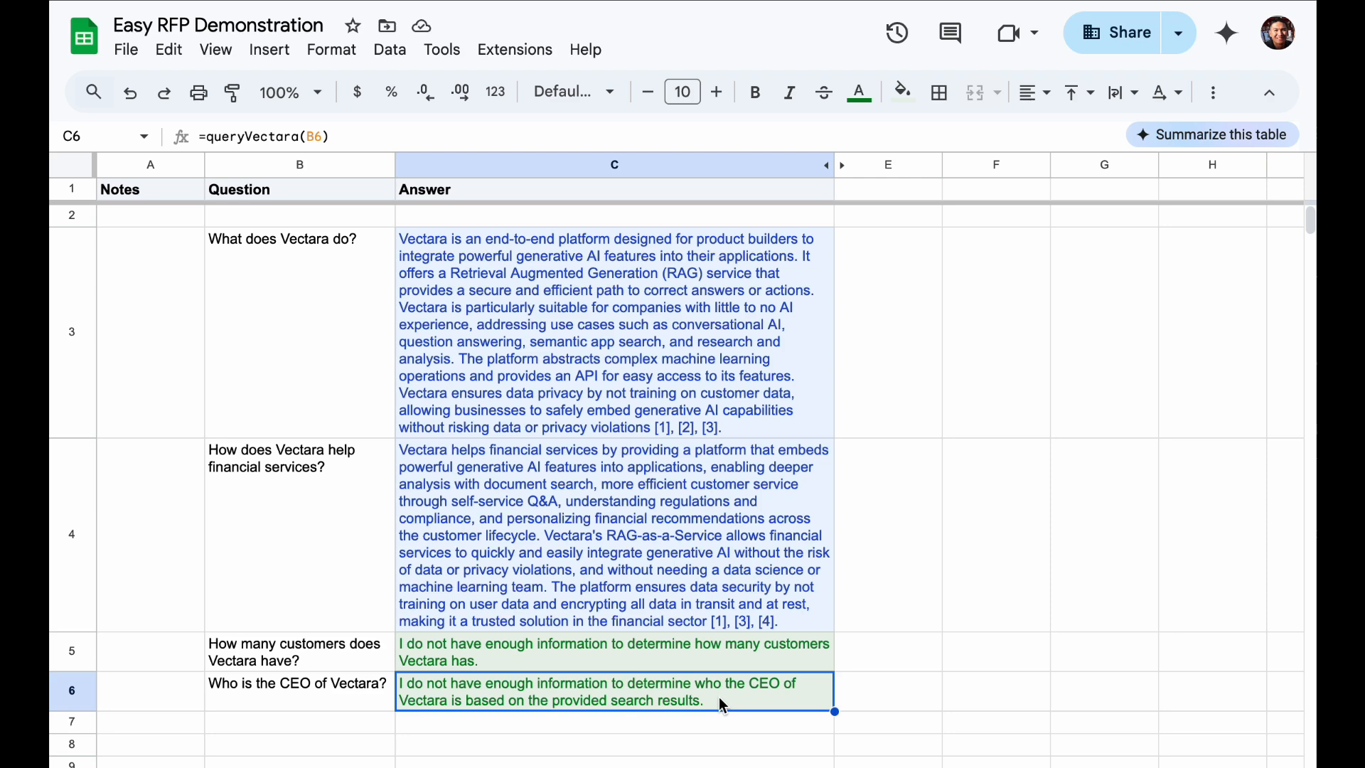
double_click(720, 703)
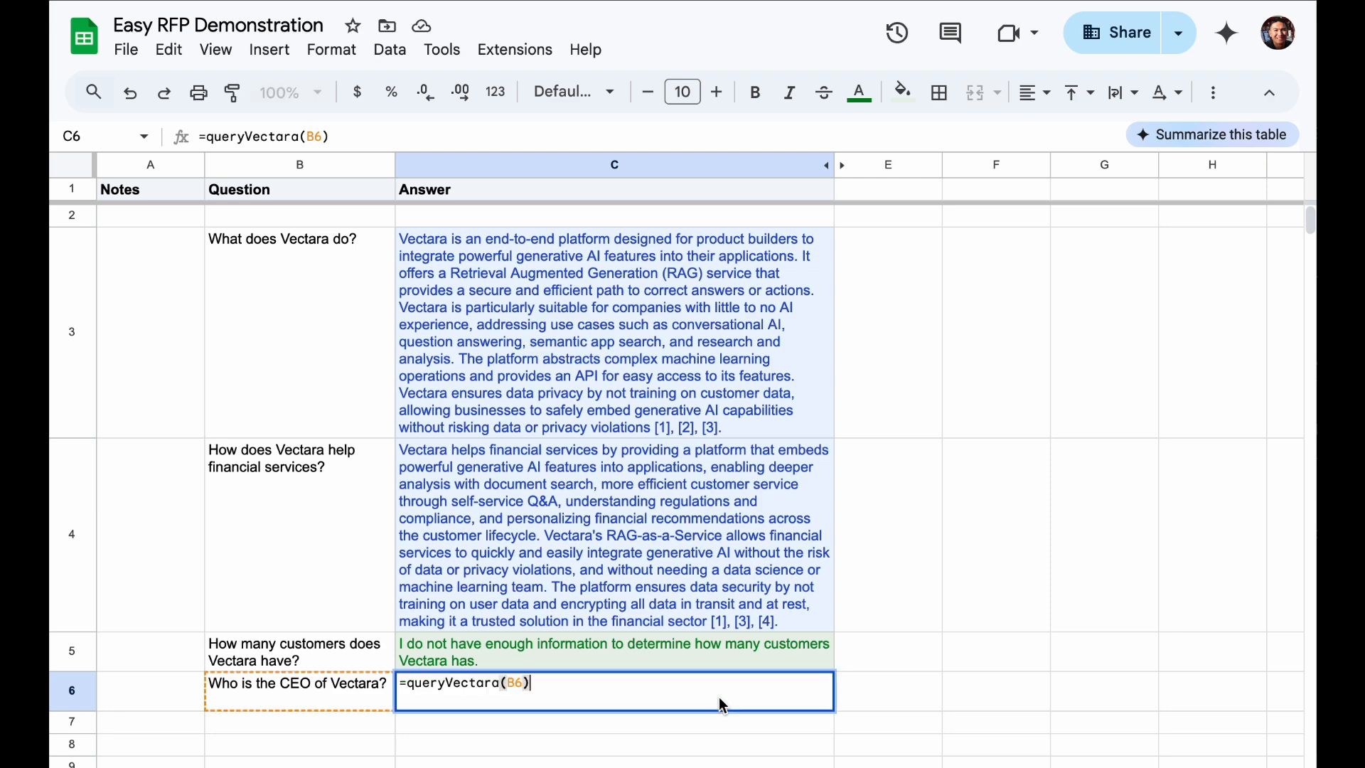
key(BackSpace)
key(BackSpace)
key(BackSpace)
key(BackSpace)
key(BackSpace)
key(BackSpace)
key(BackSpace)
key(BackSpace)
key(BackSpace)
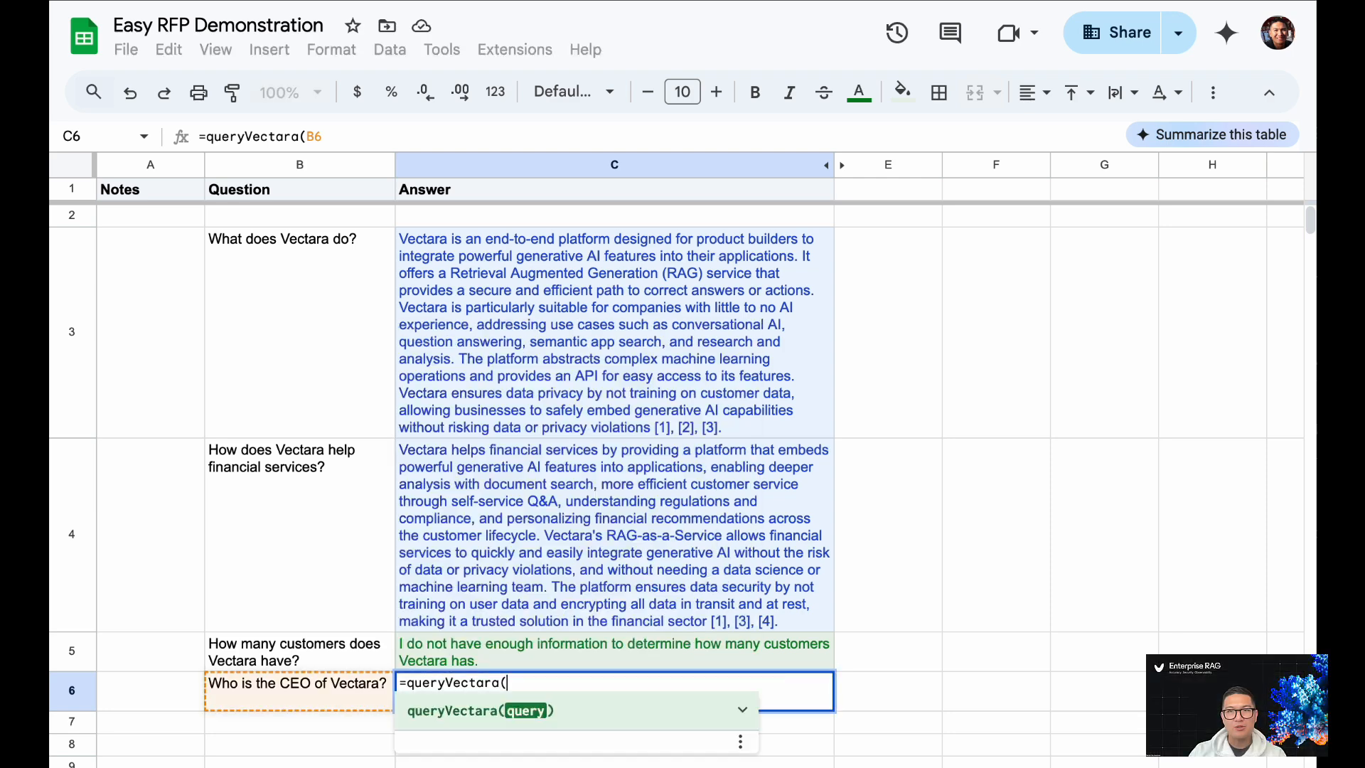
key(BackSpace)
key(BackSpace)
key(BackSpace)
key(BackSpace)
key(BackSpace)
key(BackSpace)
key(Escape)
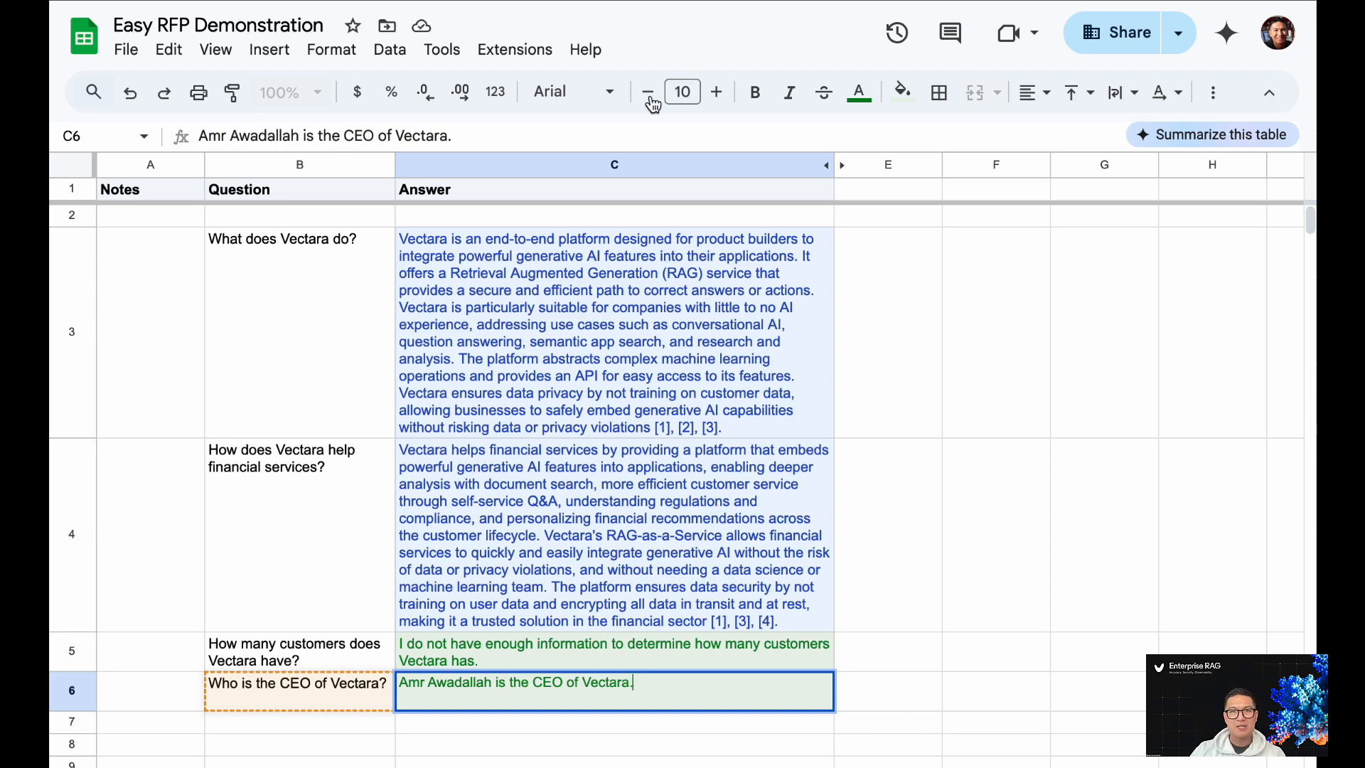
- Update the Vectara corpus with the corrected row 6 answer using Easy RFP
click(520, 54)
mouse_move(782, 295)
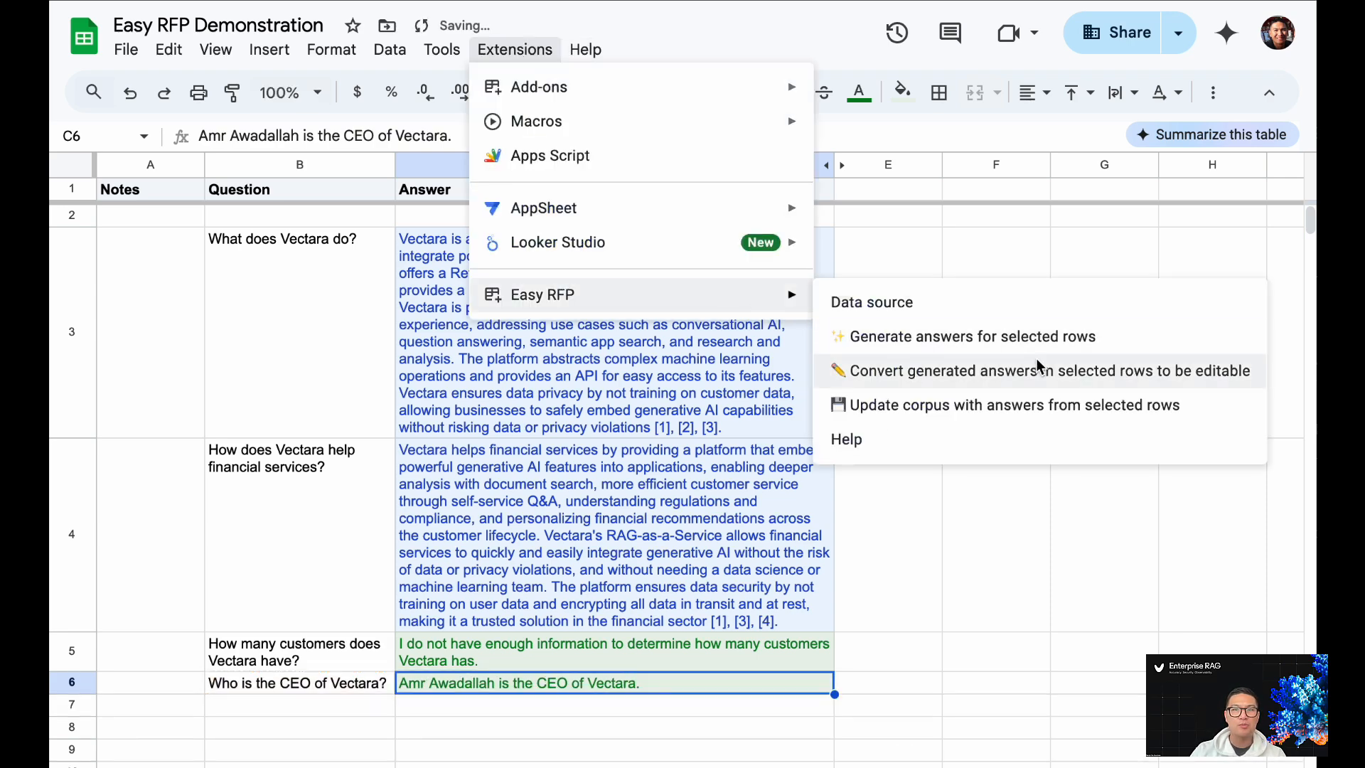
click(1038, 404)
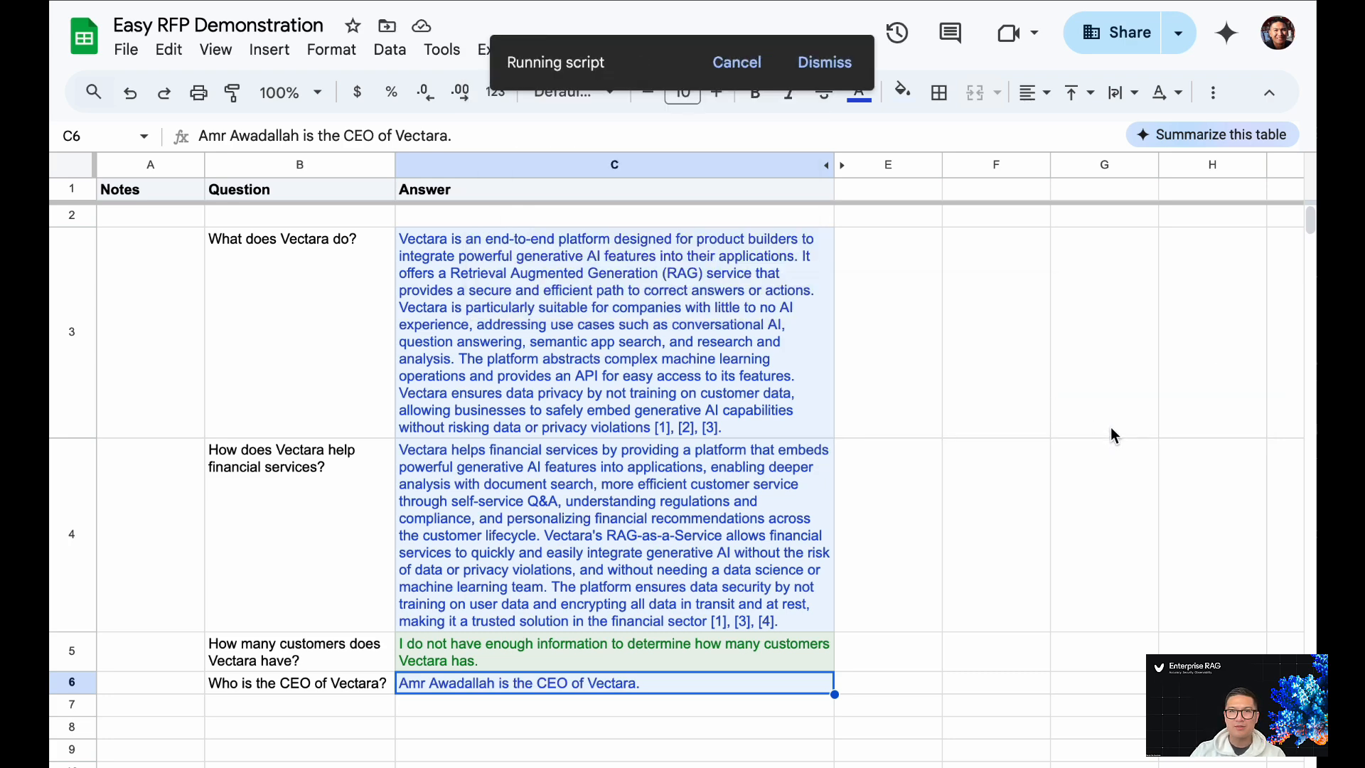
- Copy the CEO question from B6 into B8
click(306, 687)
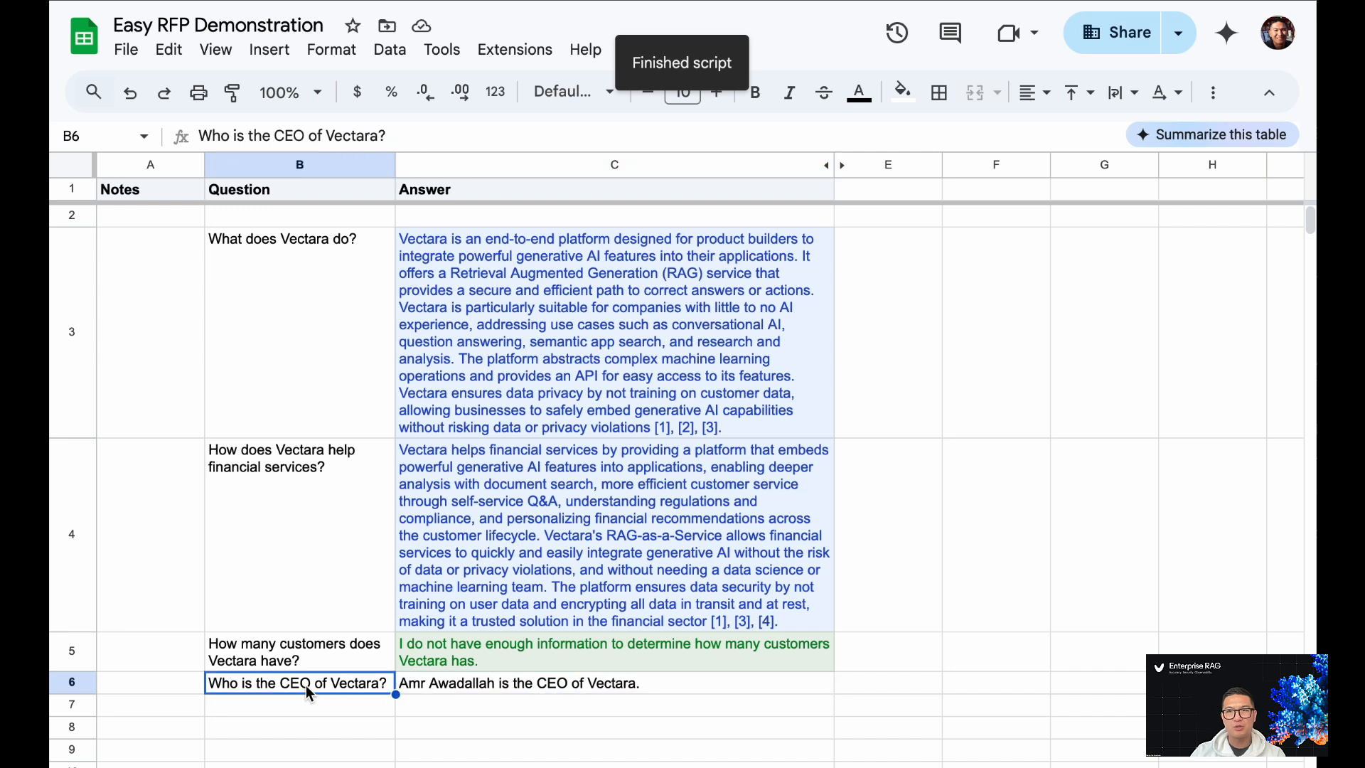
key(ctrl+c)
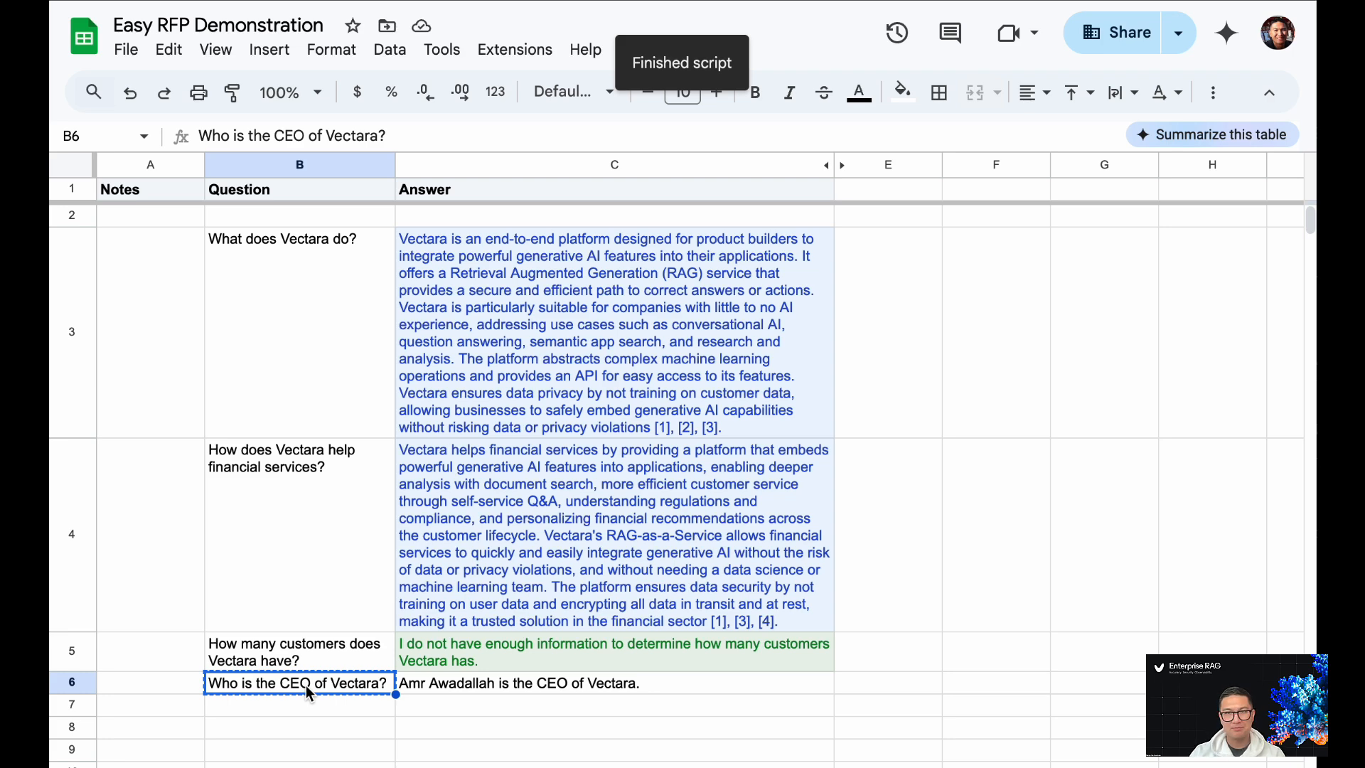
click(300, 727)
key(ctrl+v)
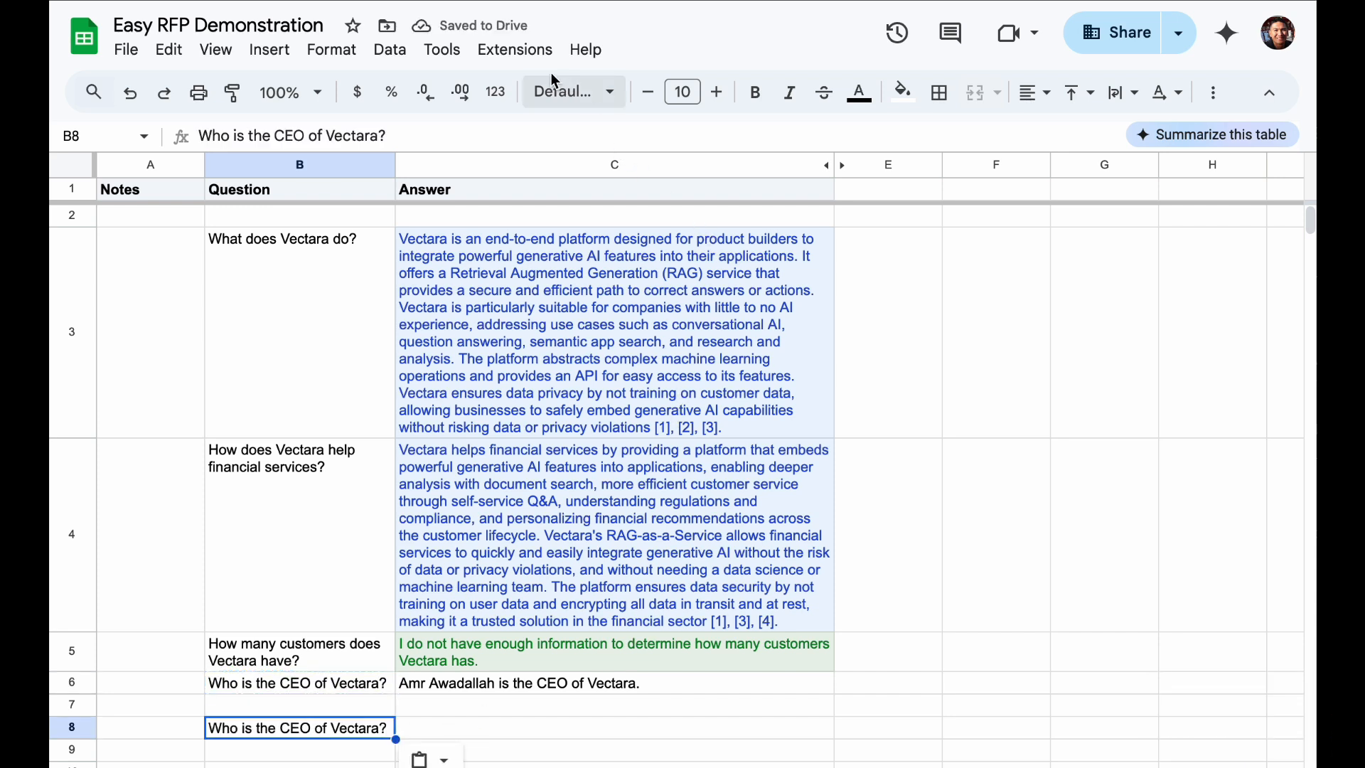
- Generate an Easy RFP answer for the copied CEO question in row 8
click(525, 54)
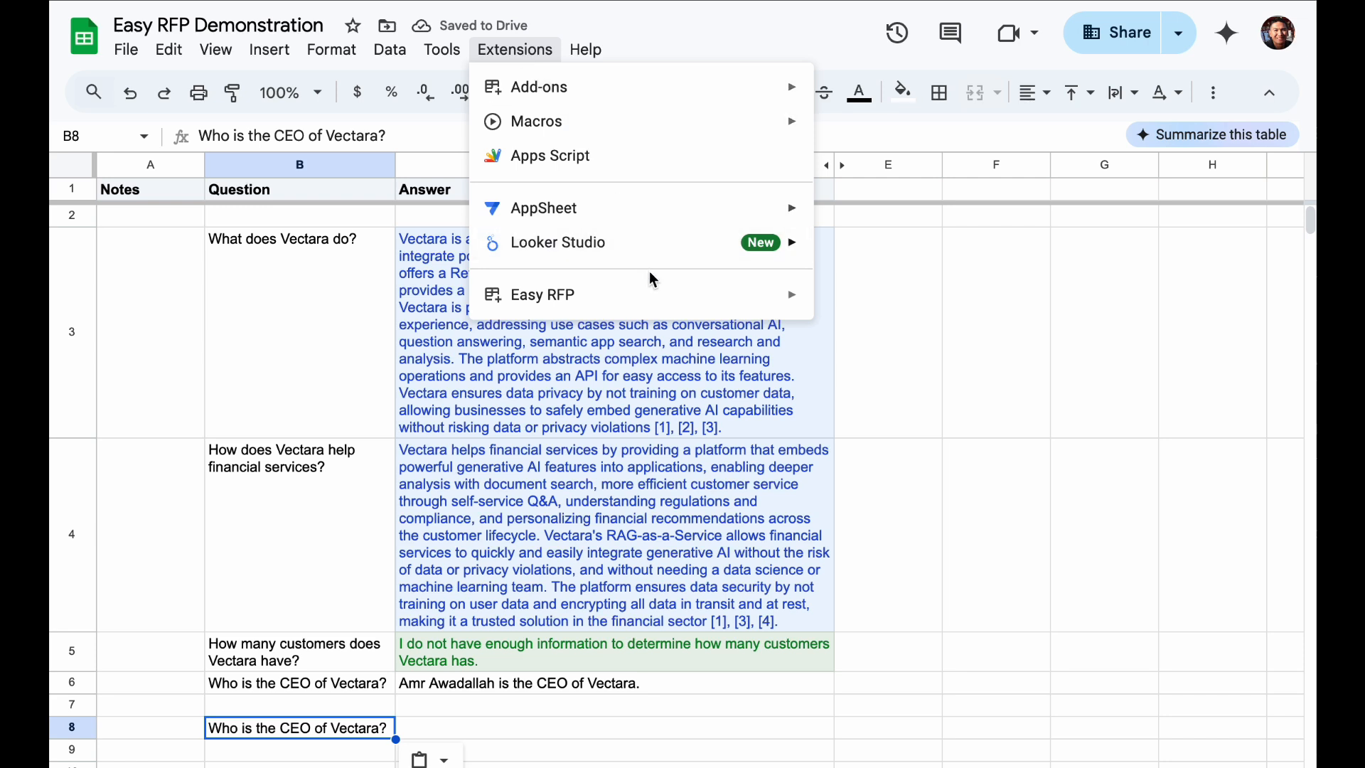
mouse_move(655, 294)
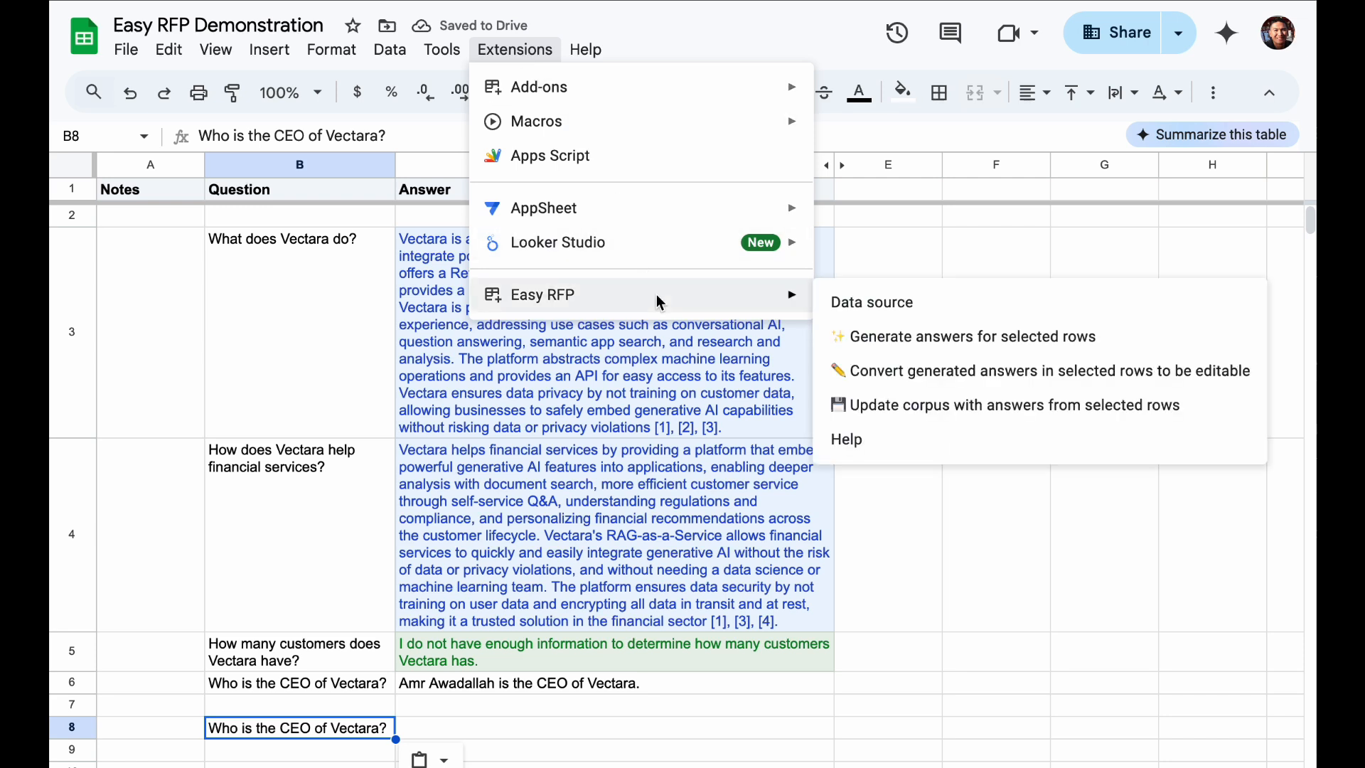
click(965, 347)
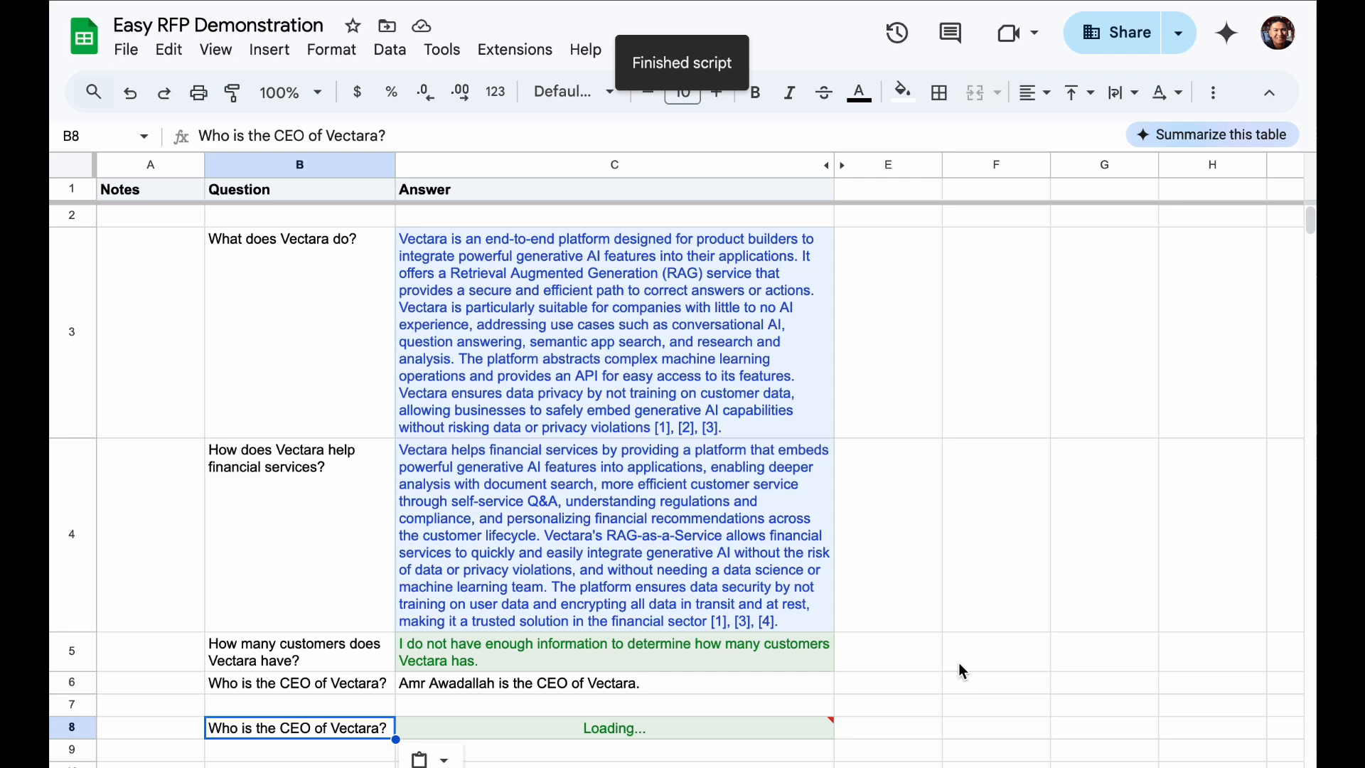
scroll(961, 669, down, 2)
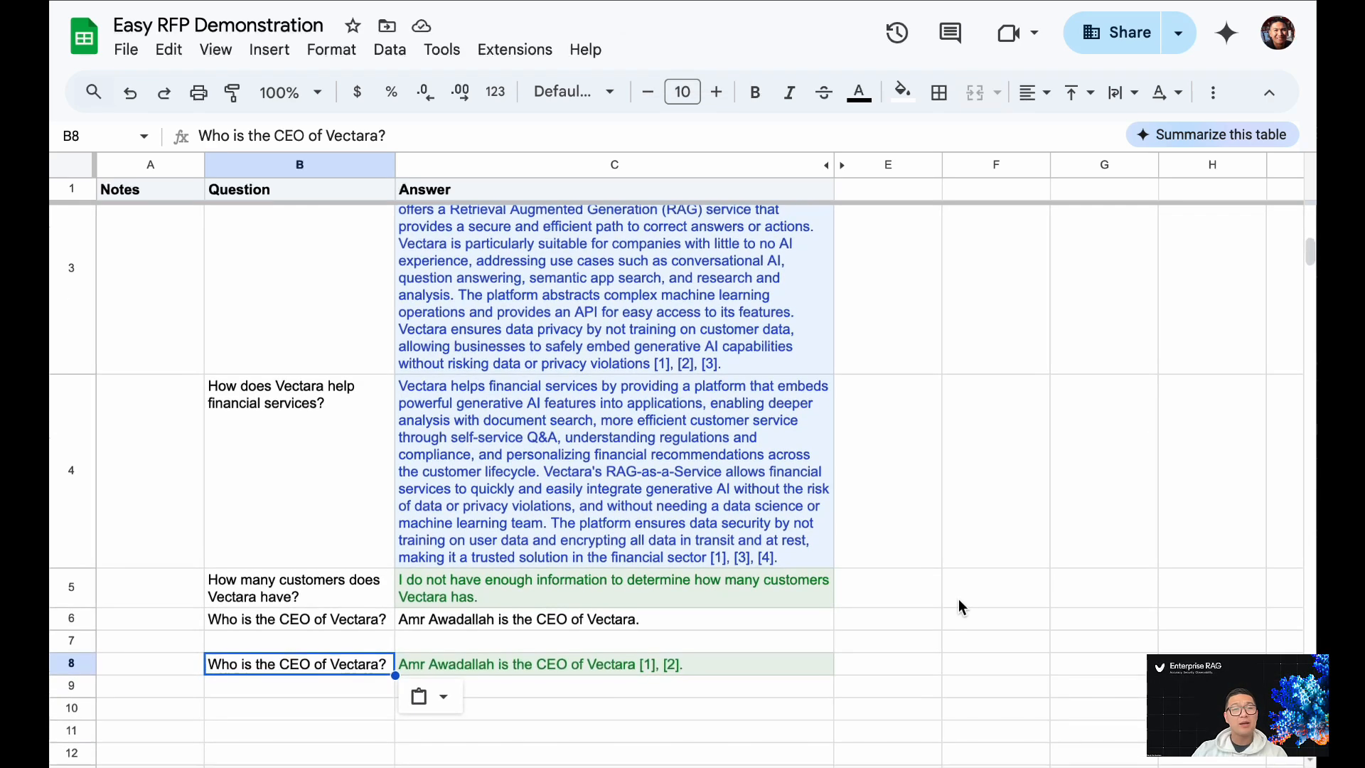
- Enter the reworded question "Who is Vectara's CEO?" in B10
click(289, 706)
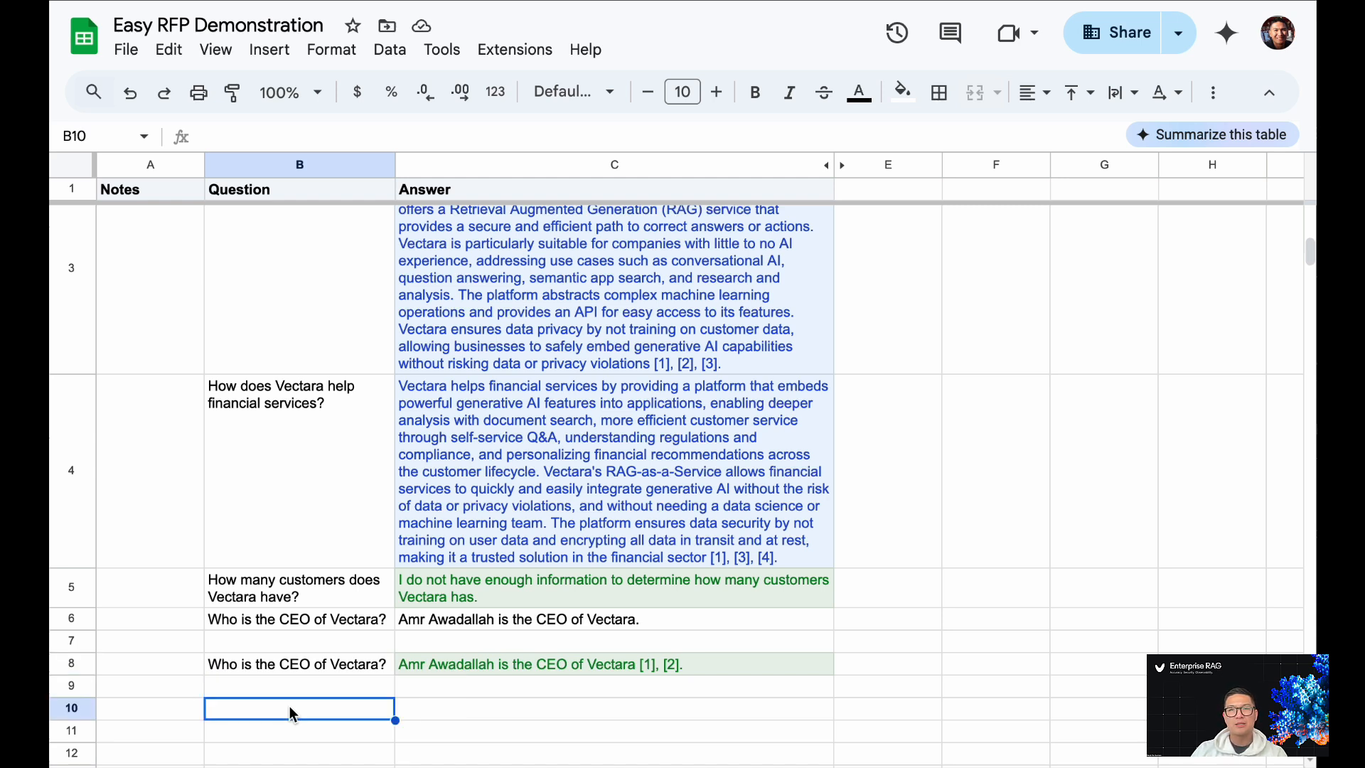
text(Who)
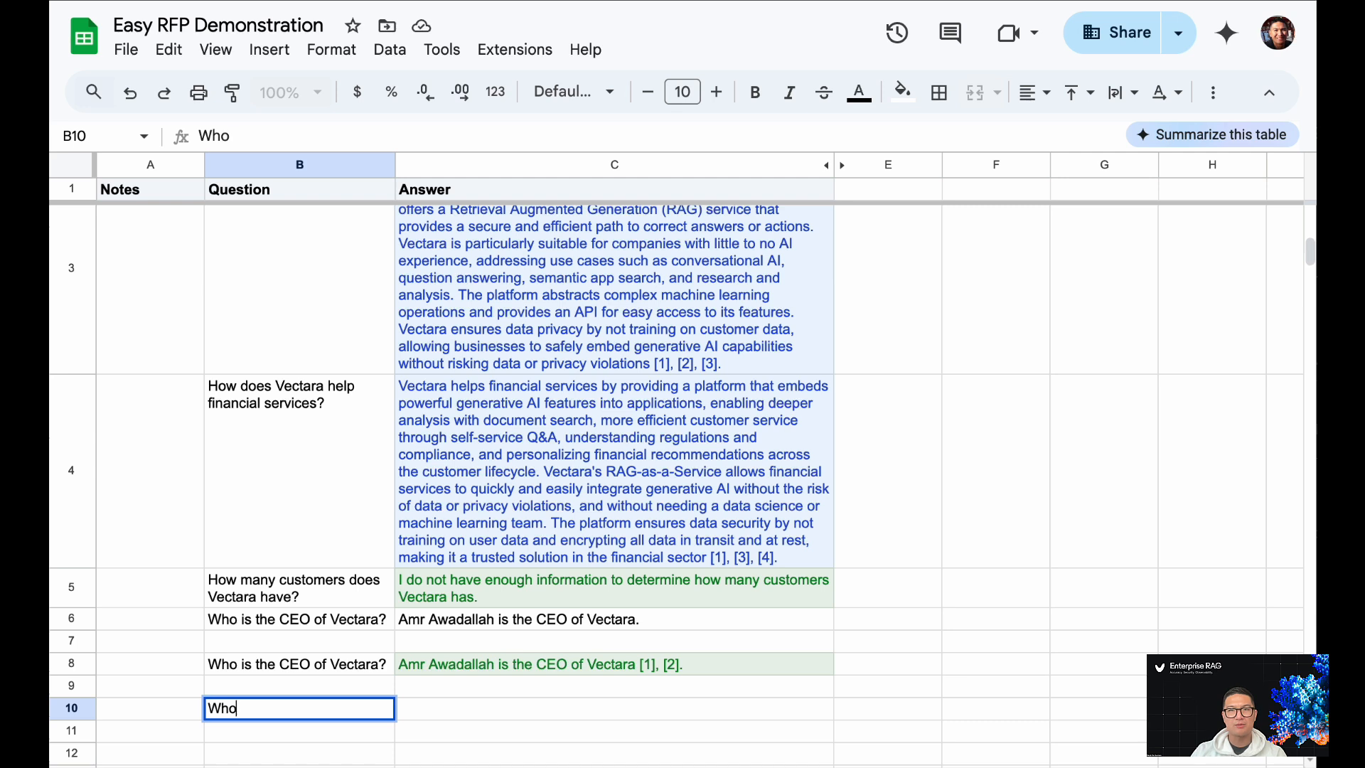
text( is Vectara)
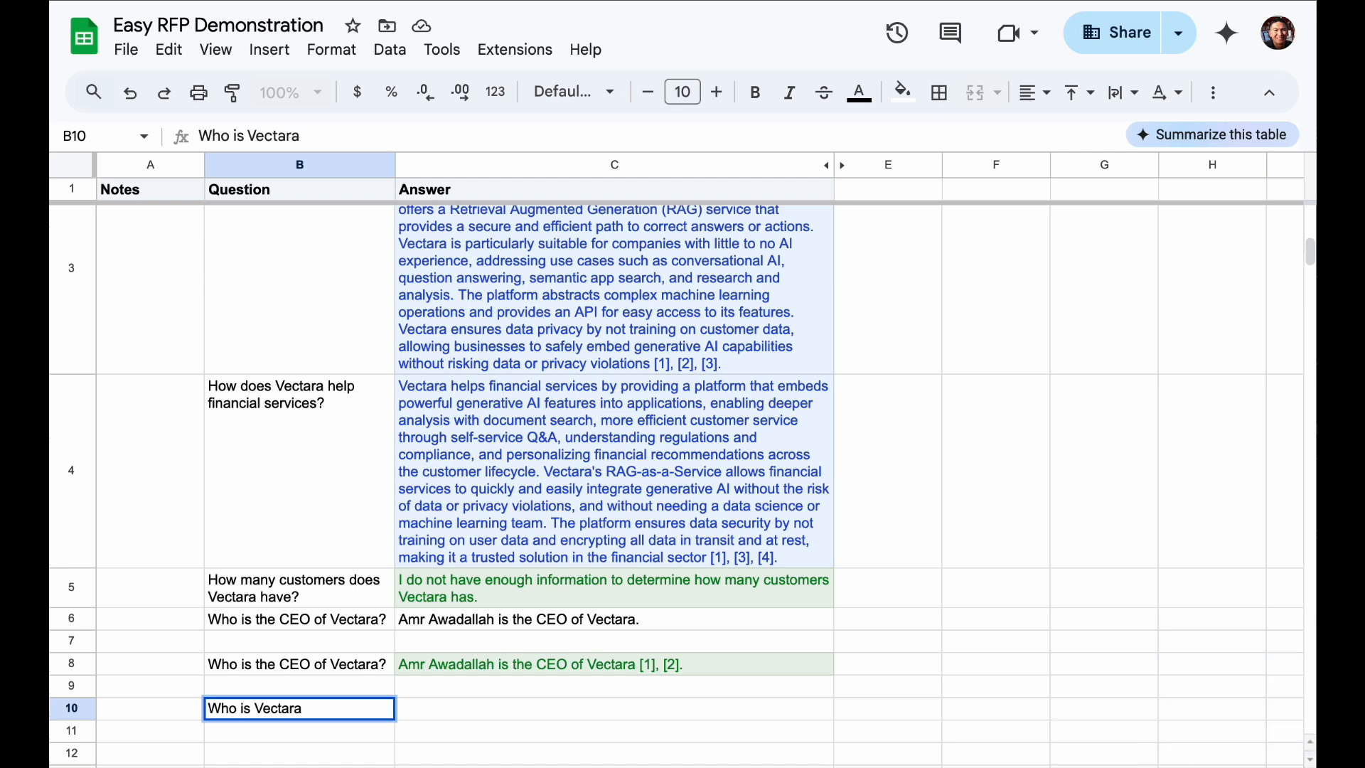
text('s CEO?)
- Generate an Easy RFP answer for the reworded CEO question in row 10
click(479, 54)
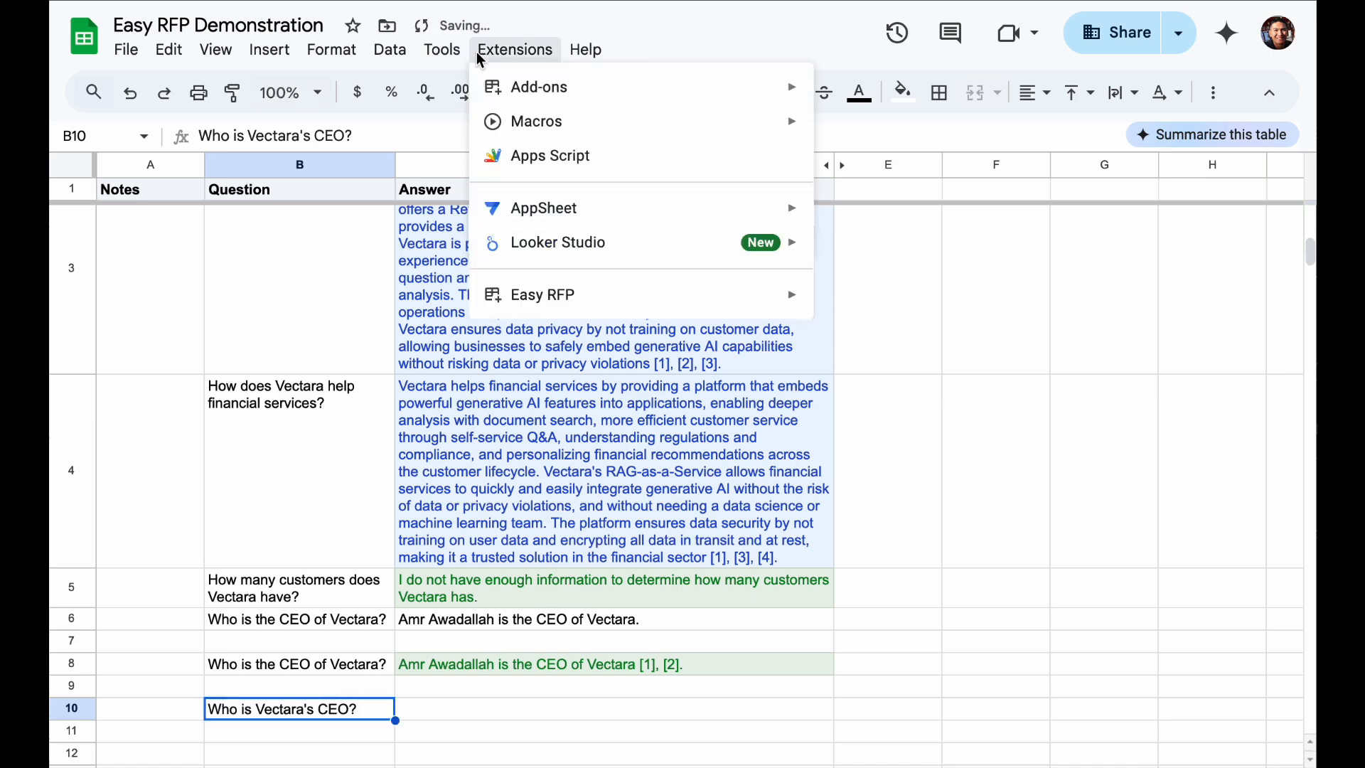
mouse_move(801, 300)
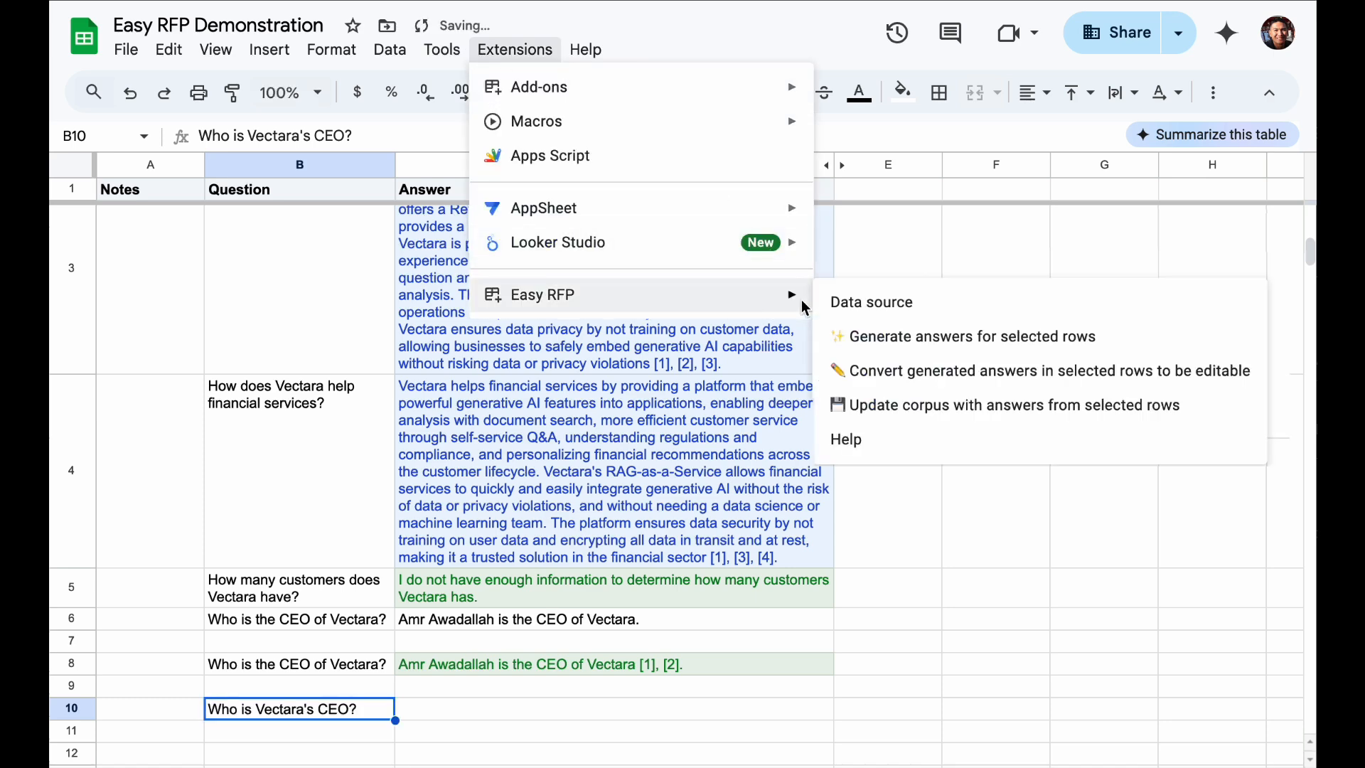
click(953, 334)
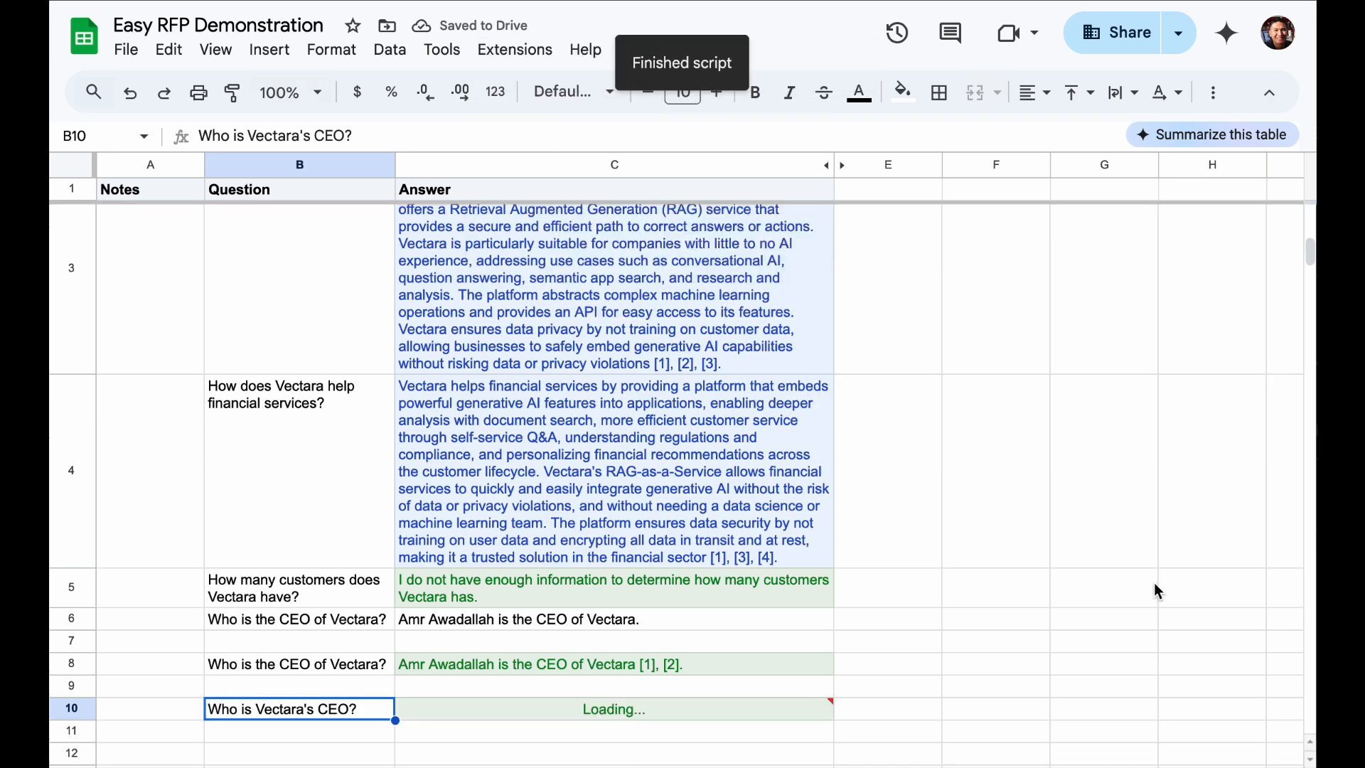